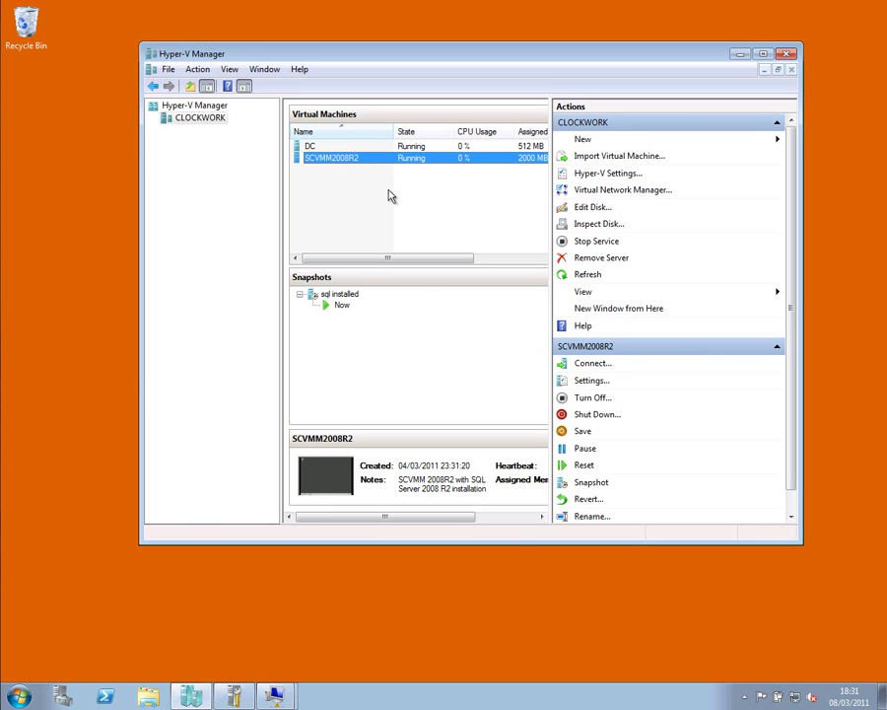
Step: Switch to the SCVMM2008R2 VM console and minimize Server Manager, exposing SQL Server Configuration Manager
{"action": "left_click", "coordinate": [352, 147]}
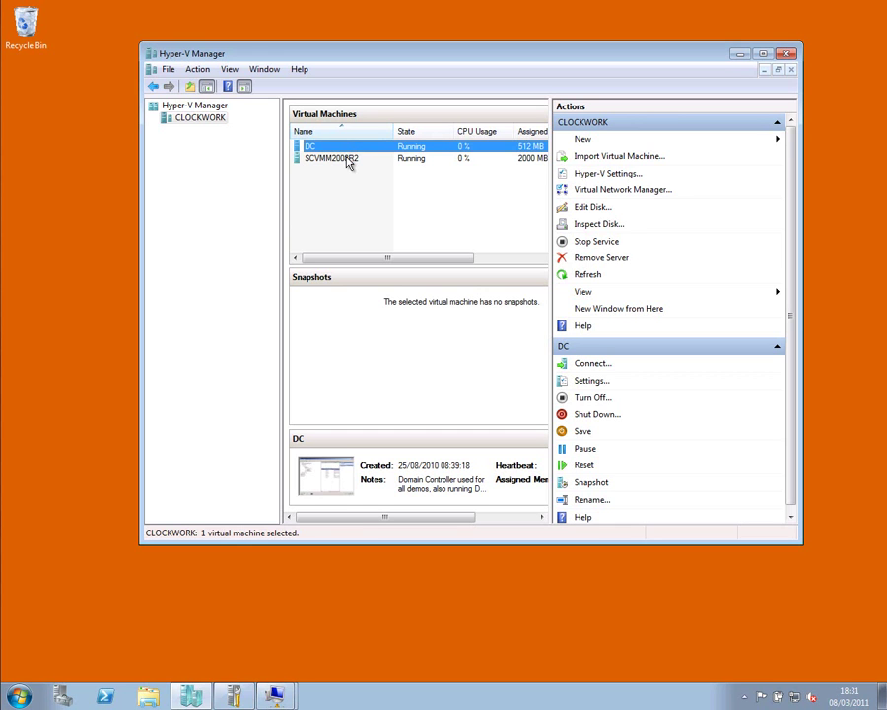
{"action": "left_click", "coordinate": [347, 160]}
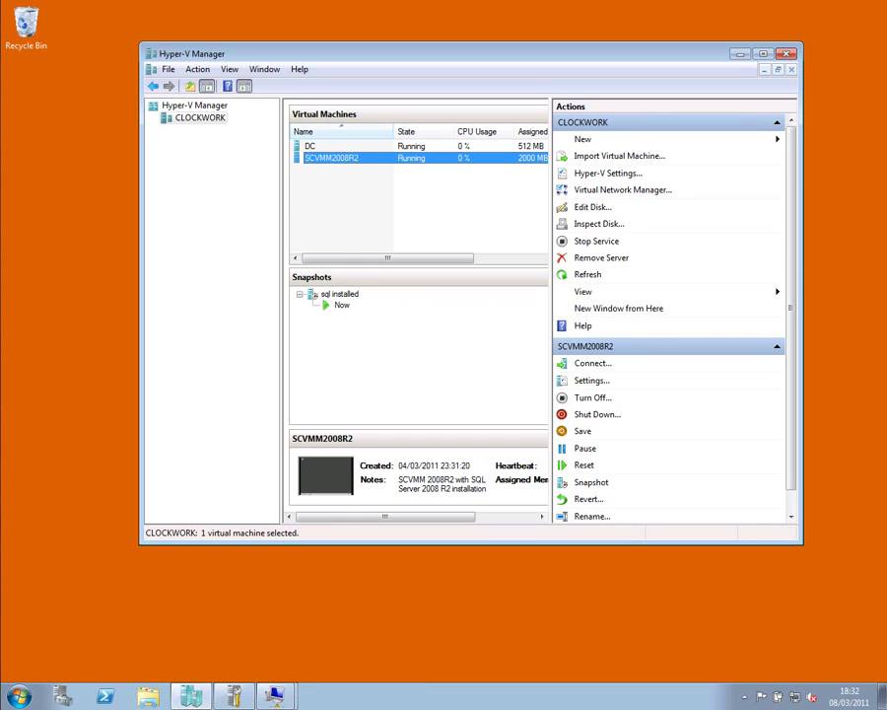
{"action": "mouse_move", "coordinate": [284, 696]}
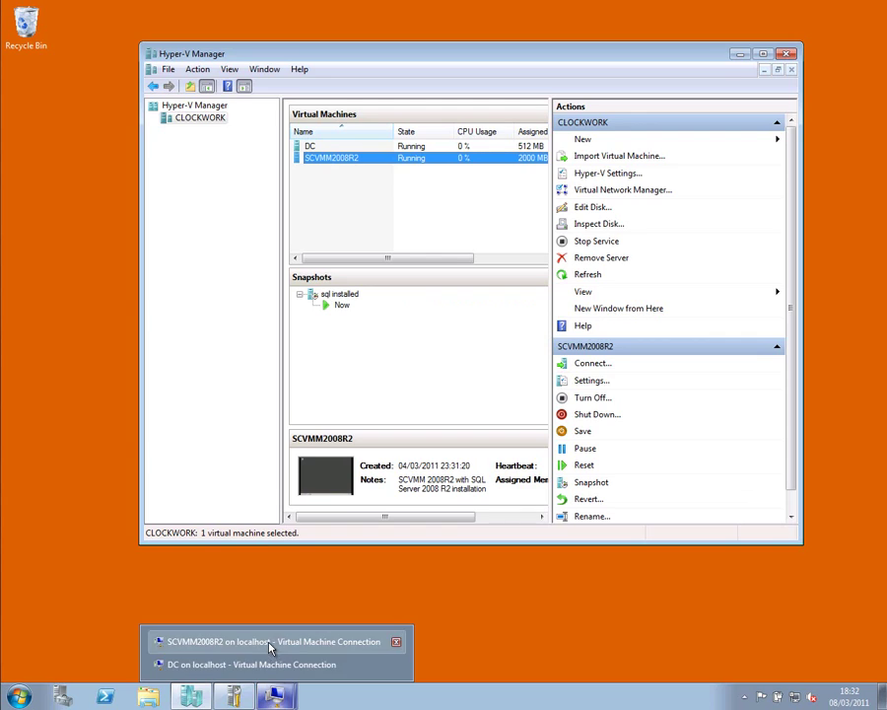
{"action": "left_click", "coordinate": [269, 640]}
{"action": "left_click", "coordinate": [61, 695]}
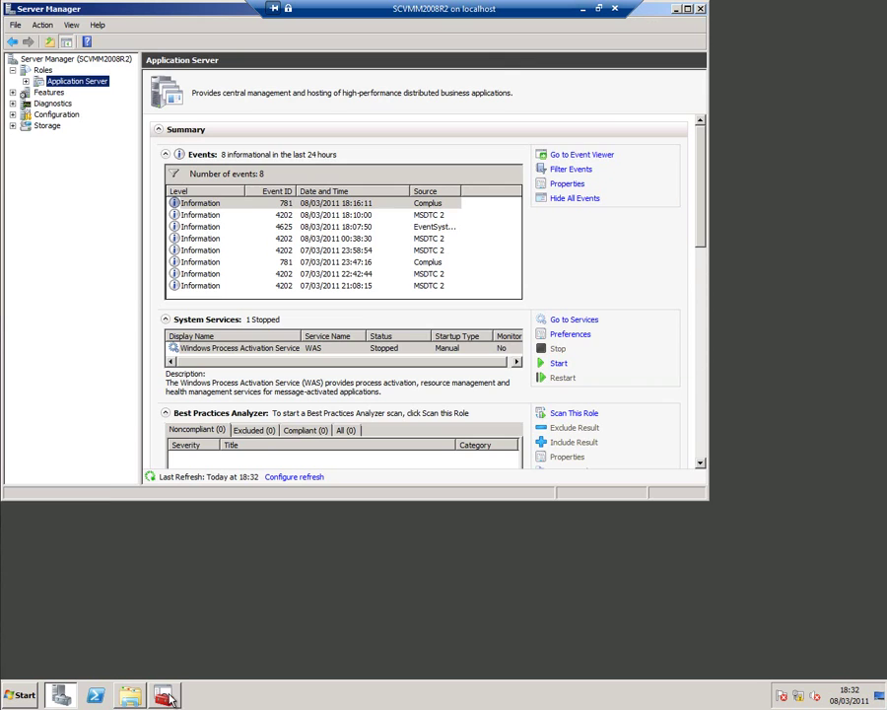
{"action": "left_click", "coordinate": [675, 9]}
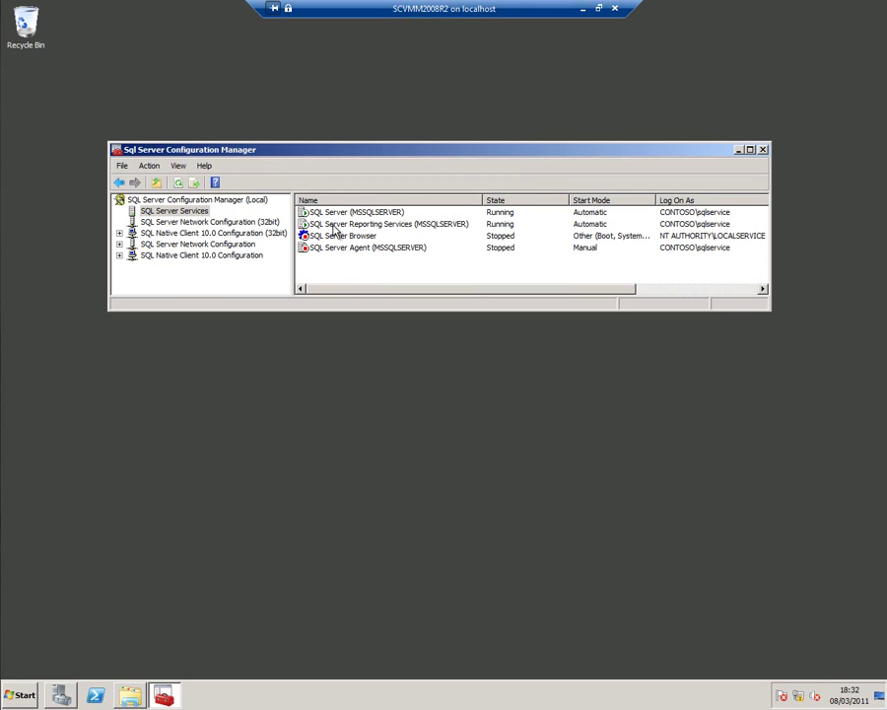
Step: Clear the desktop and run setup from the Virtual Machine Manager 2008 R2 folder on MgmtResources (E:)
{"action": "left_click", "coordinate": [738, 149]}
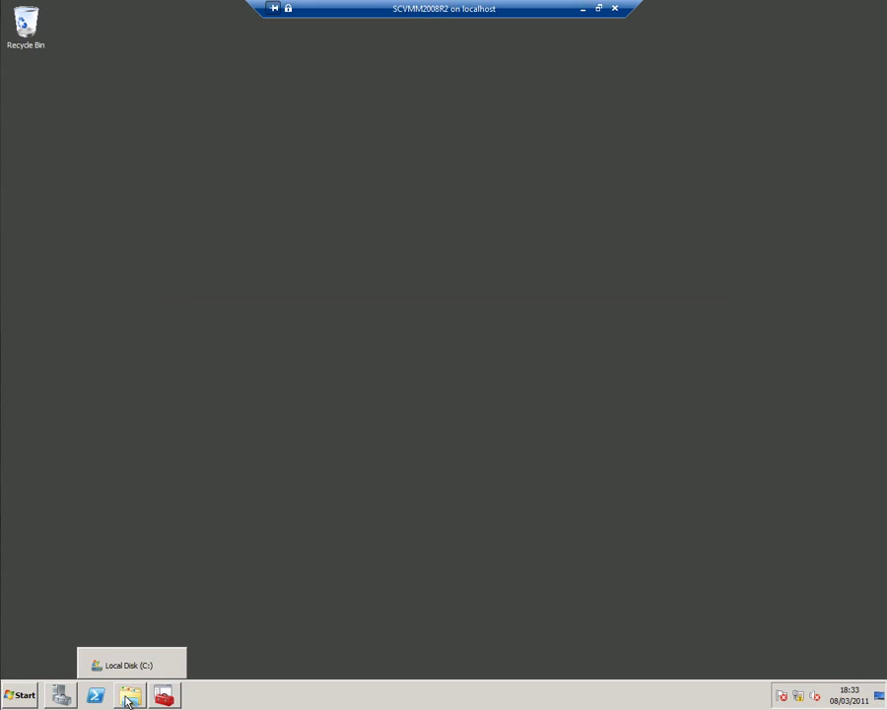
{"action": "left_click", "coordinate": [128, 700]}
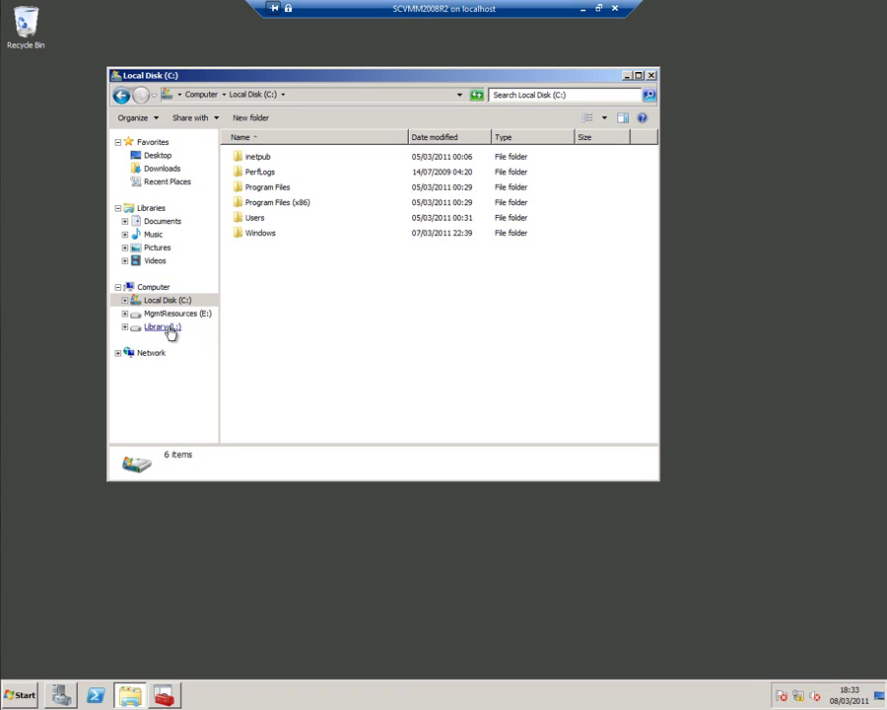
{"action": "left_click", "coordinate": [175, 315]}
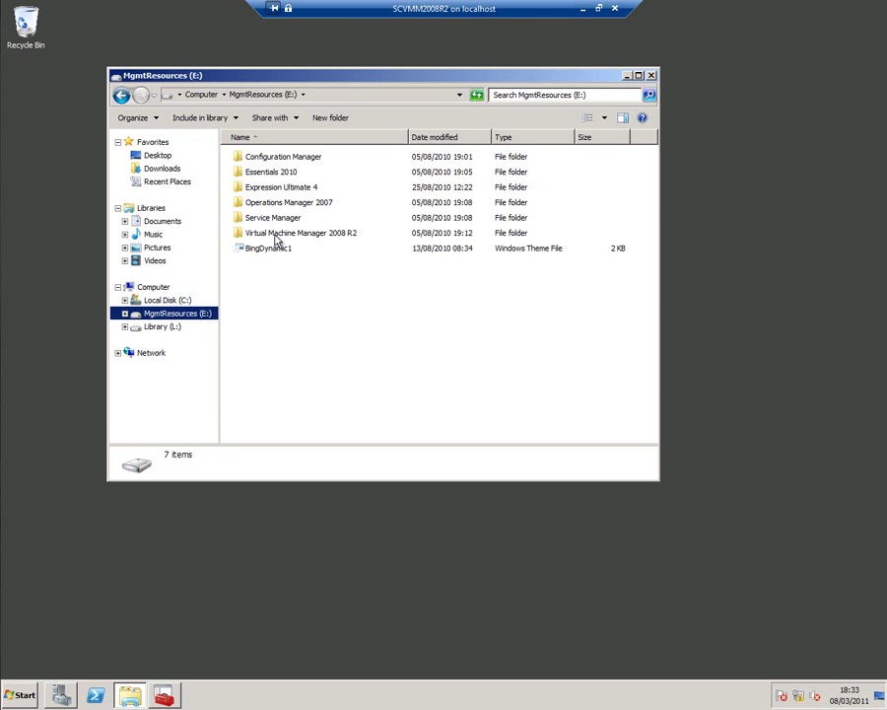
{"action": "double_click", "coordinate": [276, 234]}
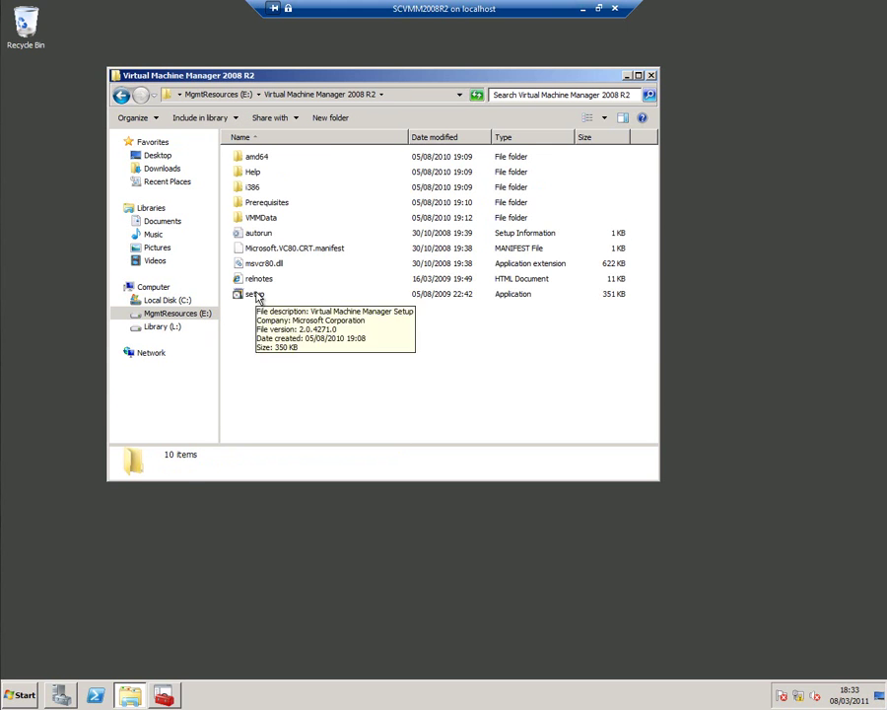
{"action": "double_click", "coordinate": [255, 296]}
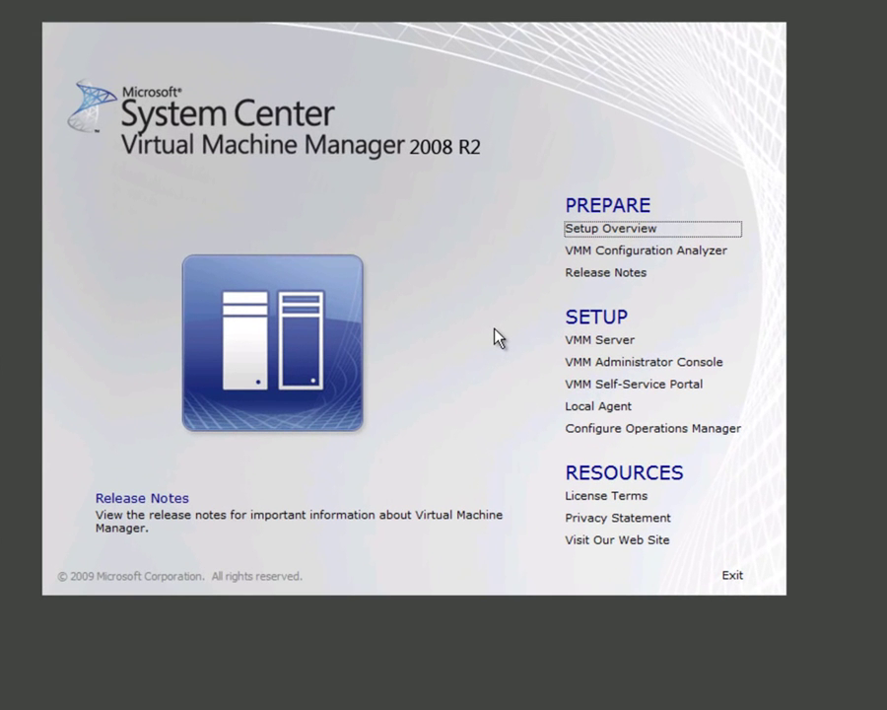
Step: Start the VMM Server install, accept the licence, and opt into Microsoft Update and CEIP
{"action": "left_click", "coordinate": [578, 350]}
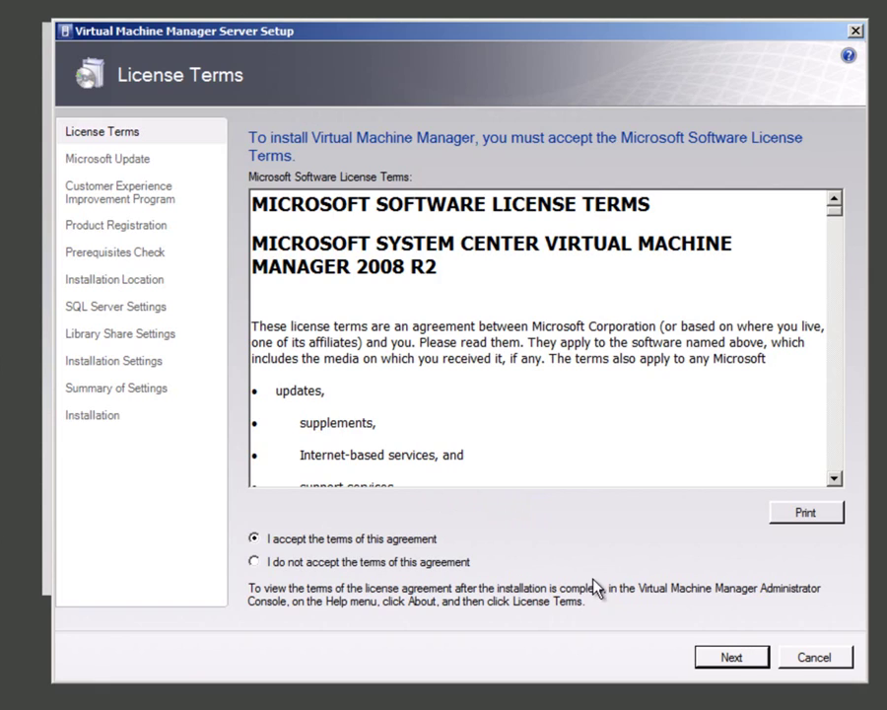
{"action": "left_click", "coordinate": [727, 652]}
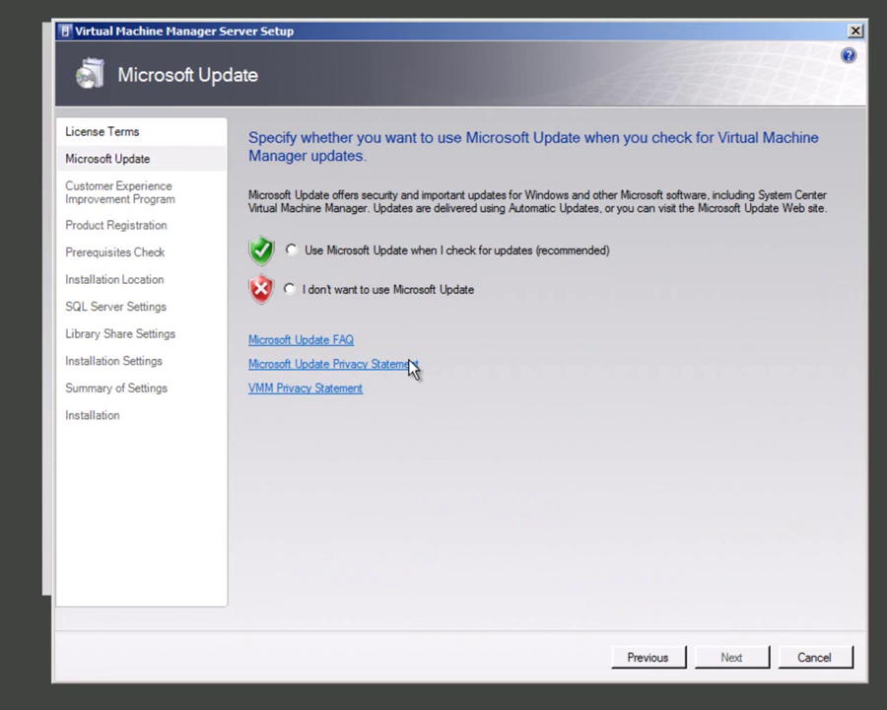
{"action": "left_click", "coordinate": [341, 250]}
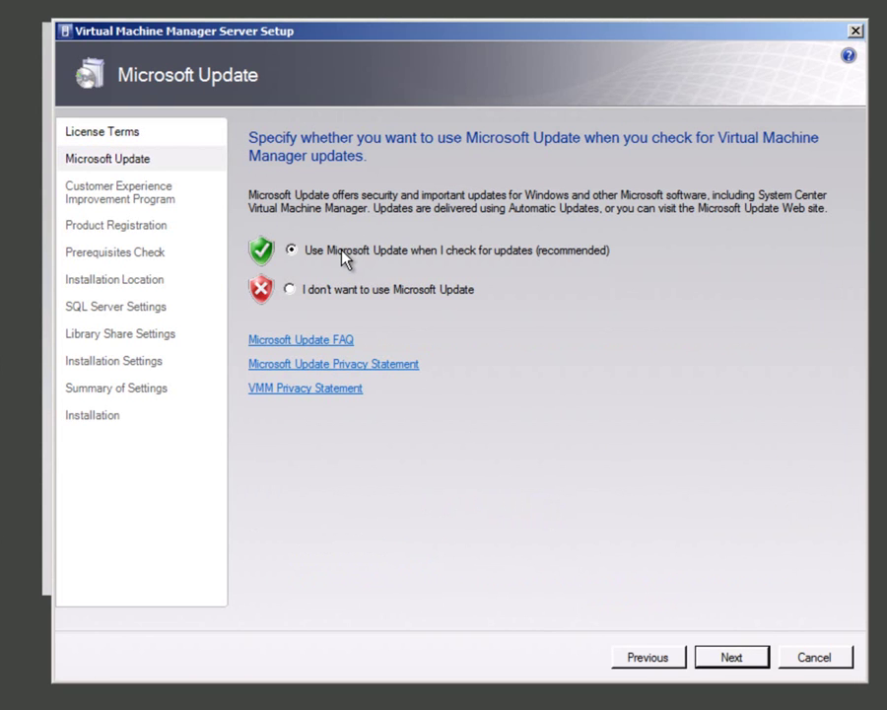
{"action": "left_click", "coordinate": [722, 651]}
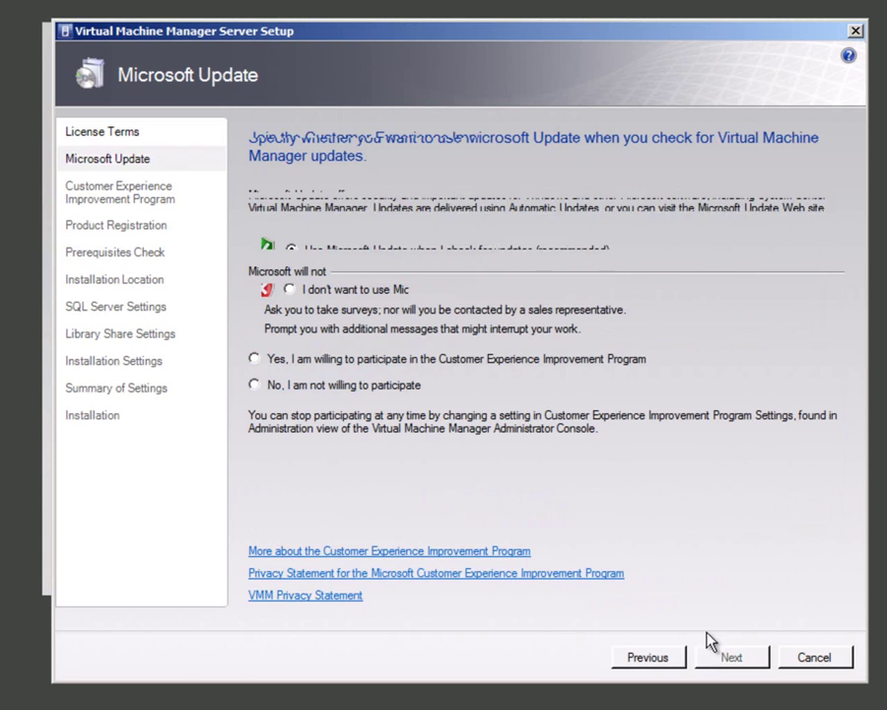
{"action": "left_click", "coordinate": [341, 361]}
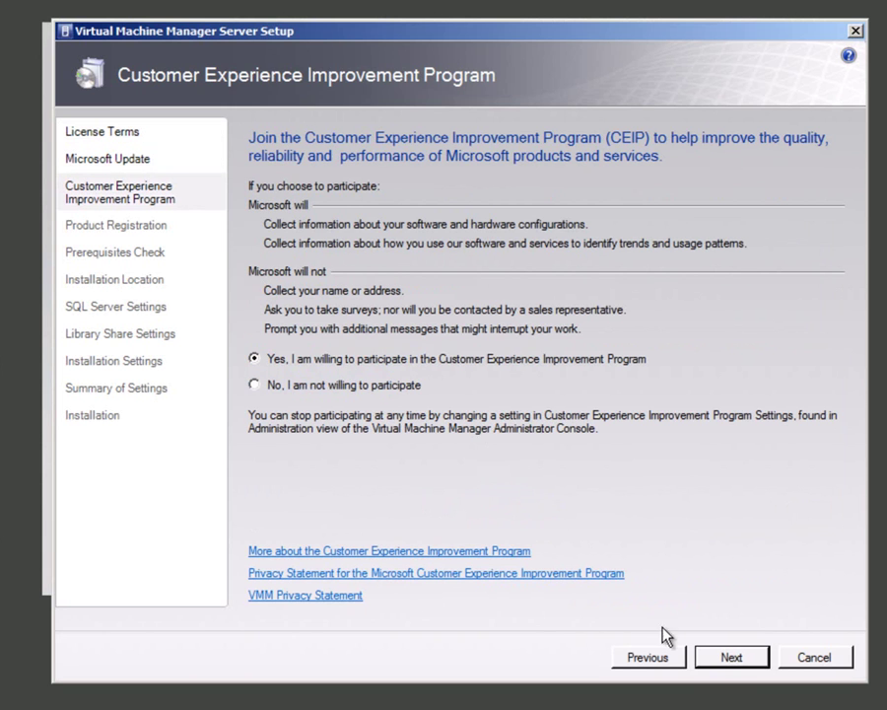
{"action": "left_click", "coordinate": [731, 657]}
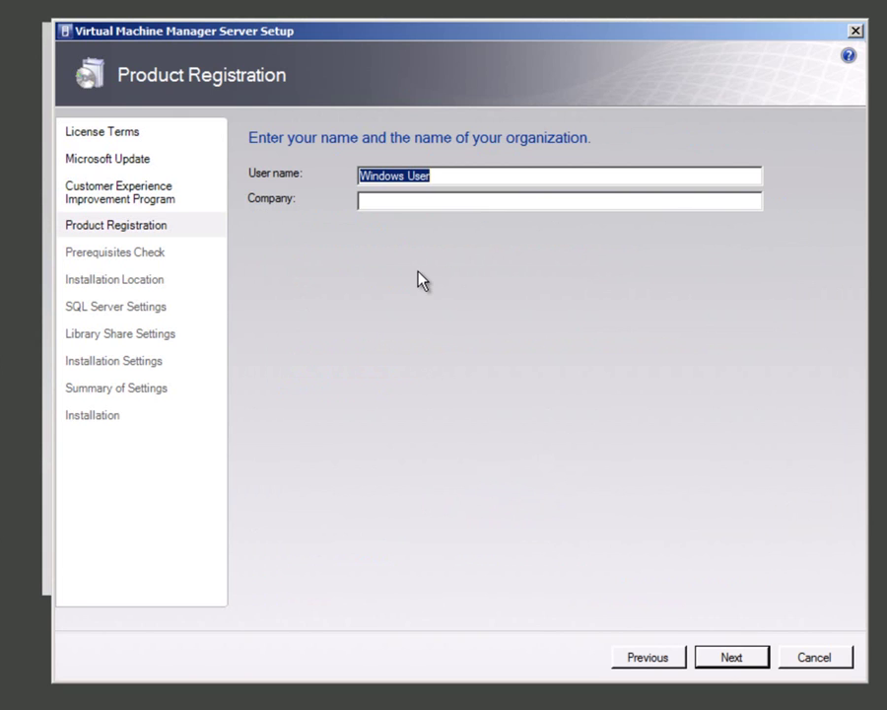
Step: Register with the user name and company Microsoft, pass prerequisites, and keep the default install location
{"action": "type", "text": "DeepFat"}
{"action": "key", "text": "Tab"}
{"action": "type", "text": "Microsoft"}
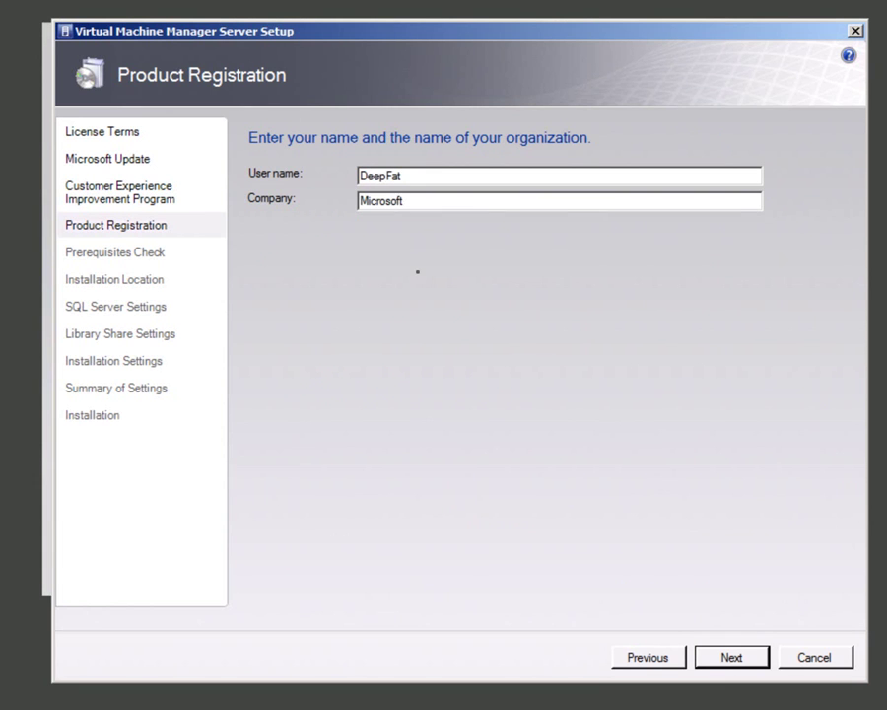
{"action": "left_click", "coordinate": [730, 657]}
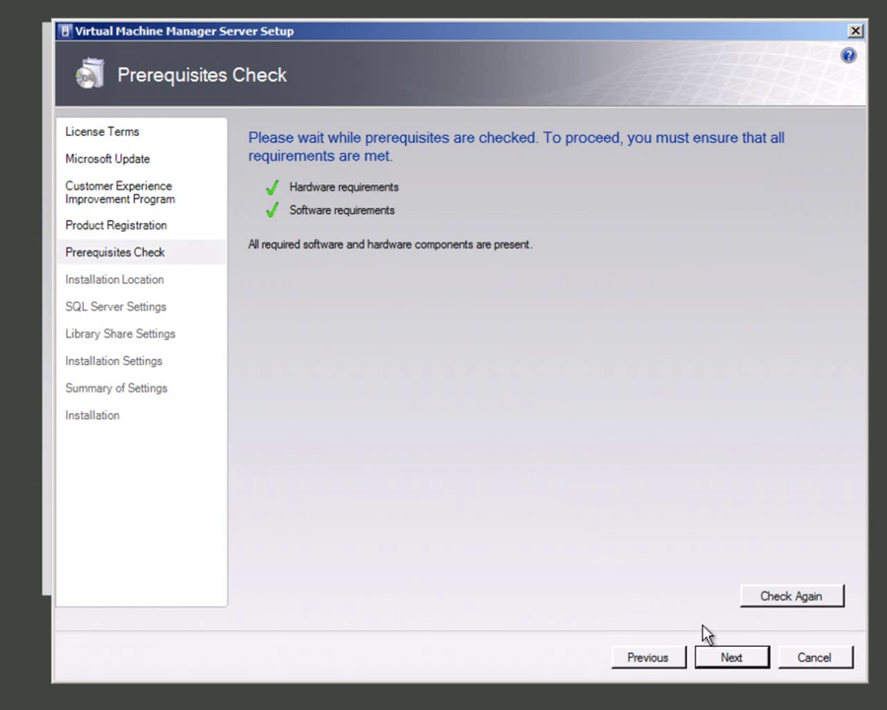
{"action": "left_click", "coordinate": [729, 657]}
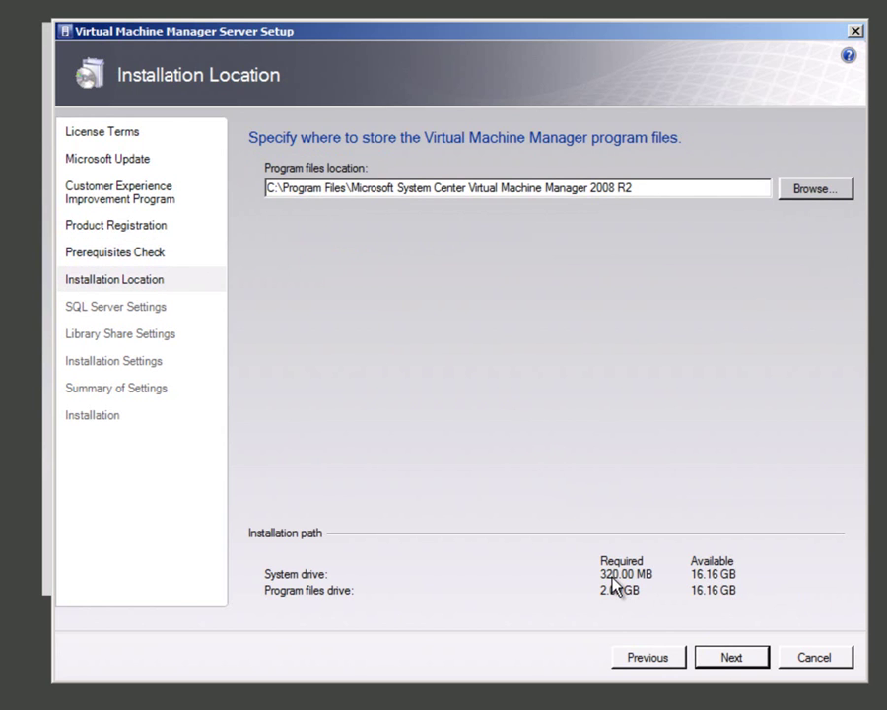
{"action": "left_click", "coordinate": [708, 658]}
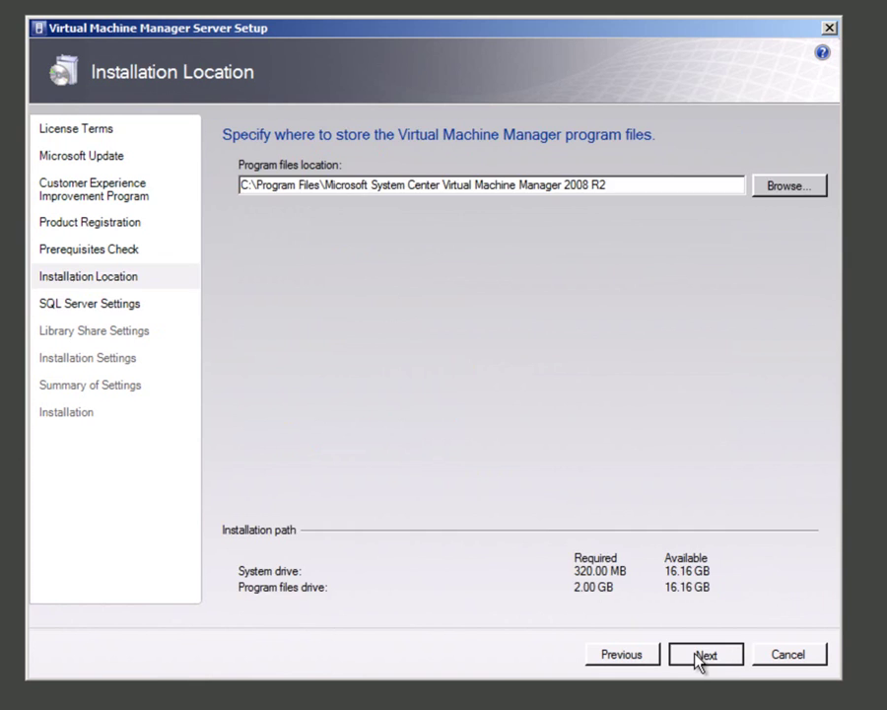
Step: Use SQL server SCVMM2008R2, instance MSSQLServer, creating a new database VirtualManagerDB
{"action": "left_click", "coordinate": [697, 658]}
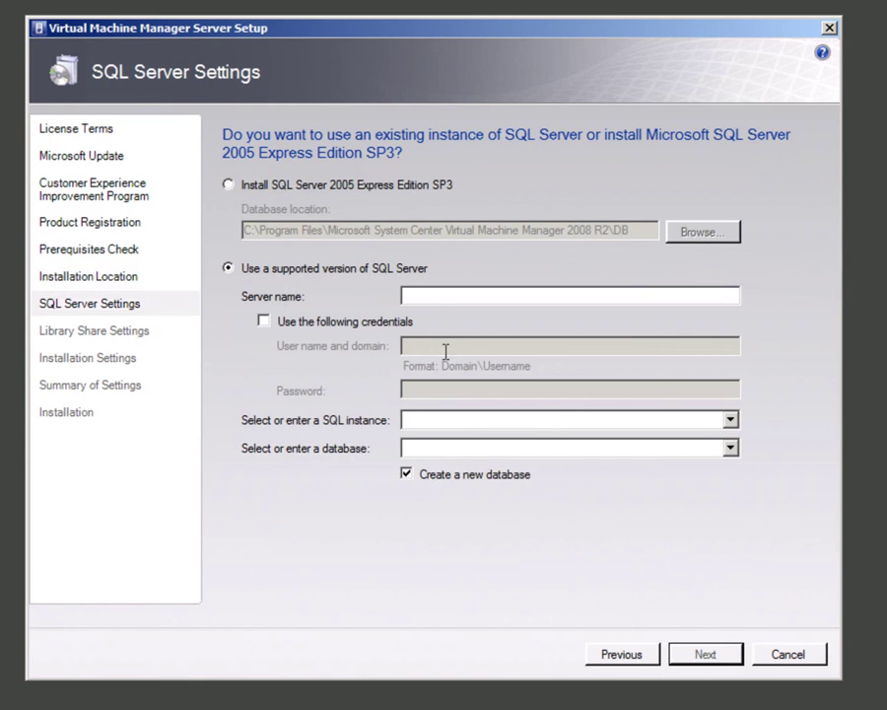
{"action": "left_click", "coordinate": [429, 296]}
{"action": "type", "text": "SCVMM2008R2"}
{"action": "left_click", "coordinate": [428, 423]}
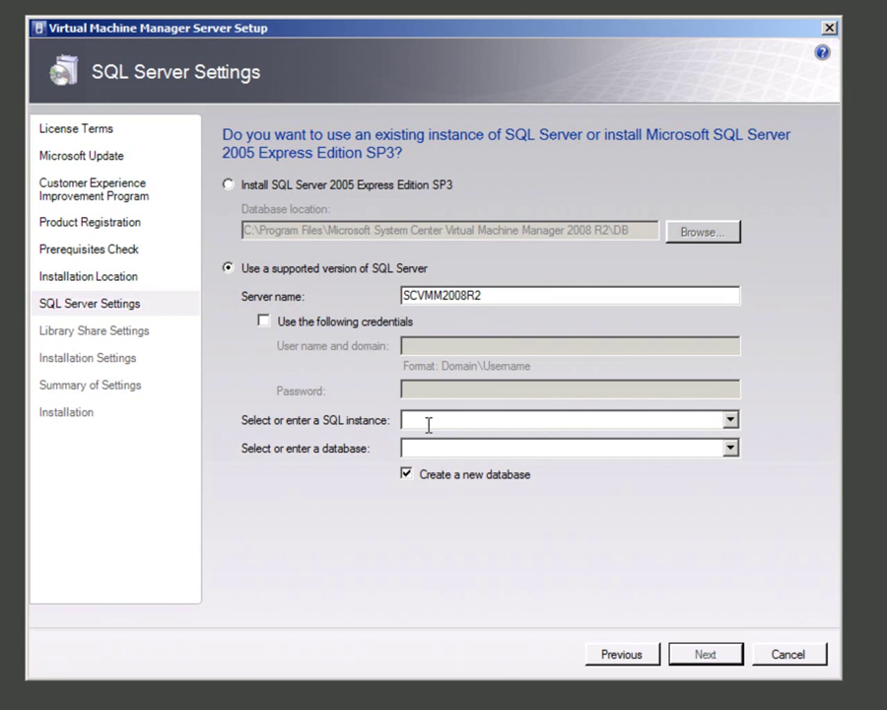
{"action": "type", "text": "MSSQLServer"}
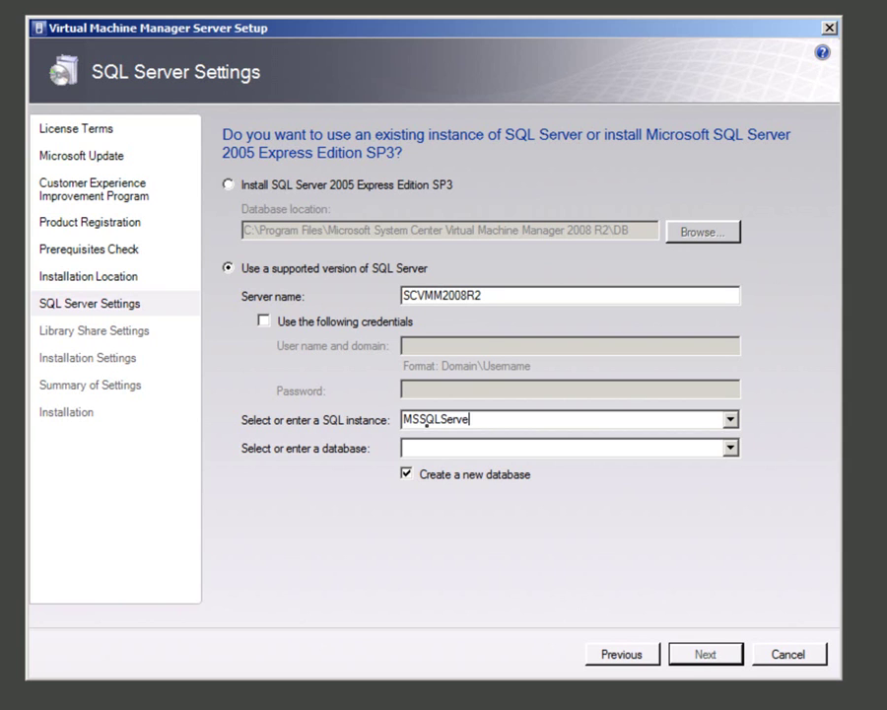
{"action": "left_click", "coordinate": [408, 477]}
{"action": "left_click", "coordinate": [407, 475]}
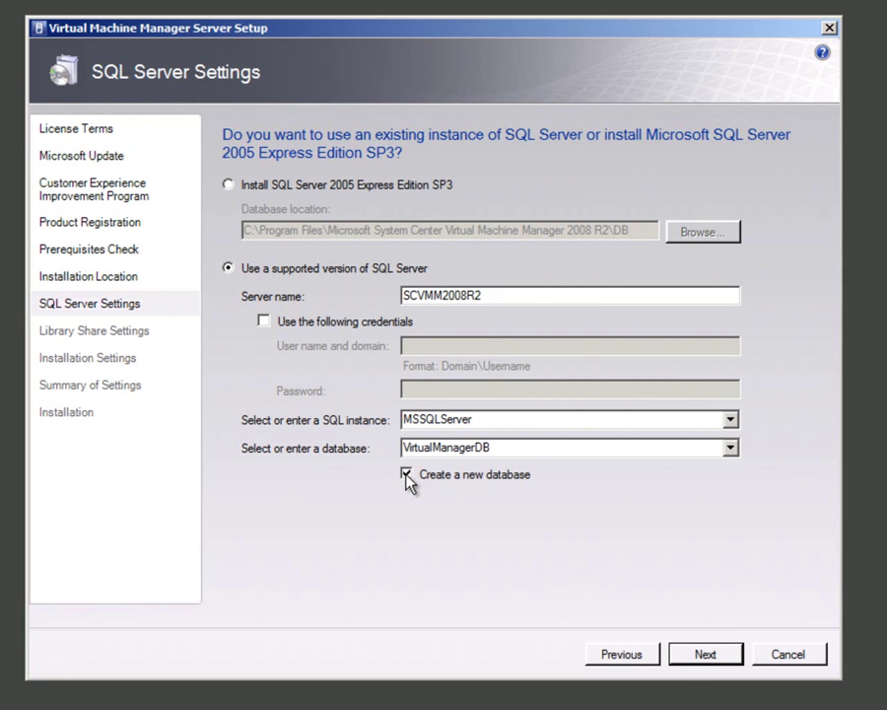
{"action": "left_click", "coordinate": [705, 654]}
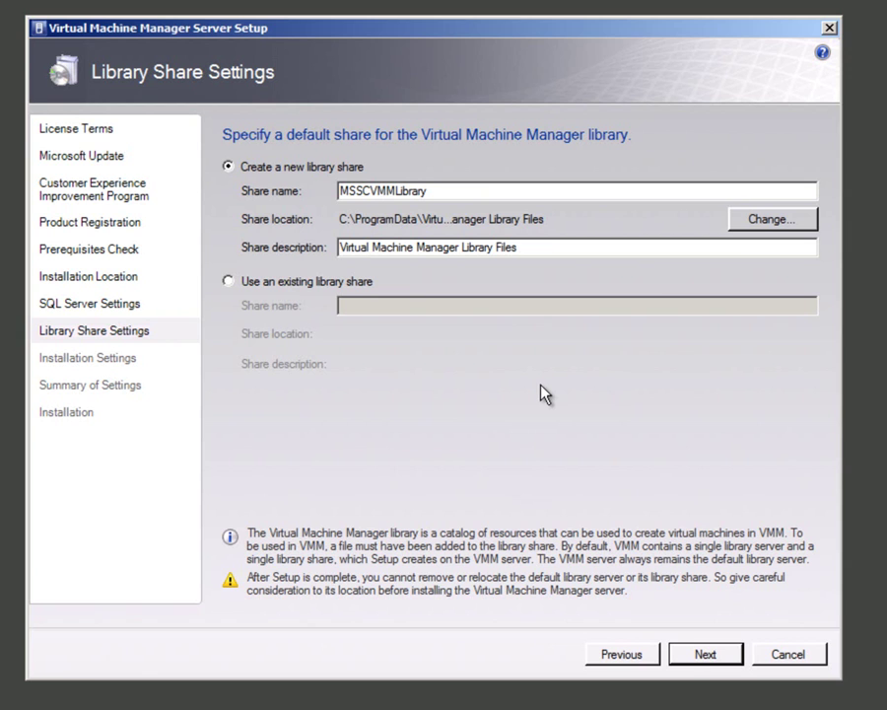
Step: Create folder VMMLibrary on Library (L:) as the library share and rename the share VMMLibrary
{"action": "left_click", "coordinate": [754, 225]}
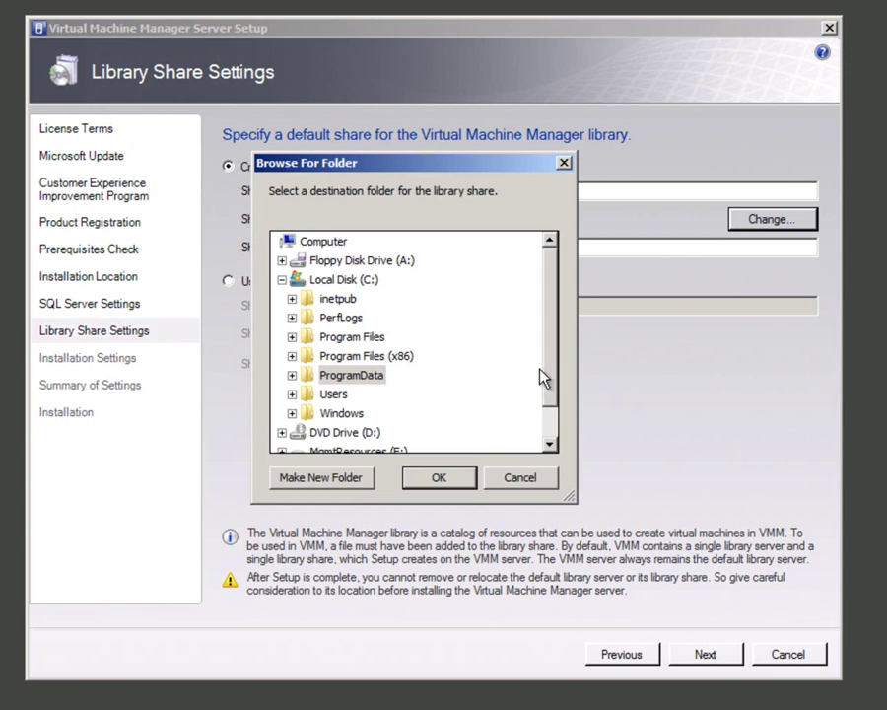
{"action": "scroll", "coordinate": [557, 375], "scroll_direction": "down", "scroll_amount": 1}
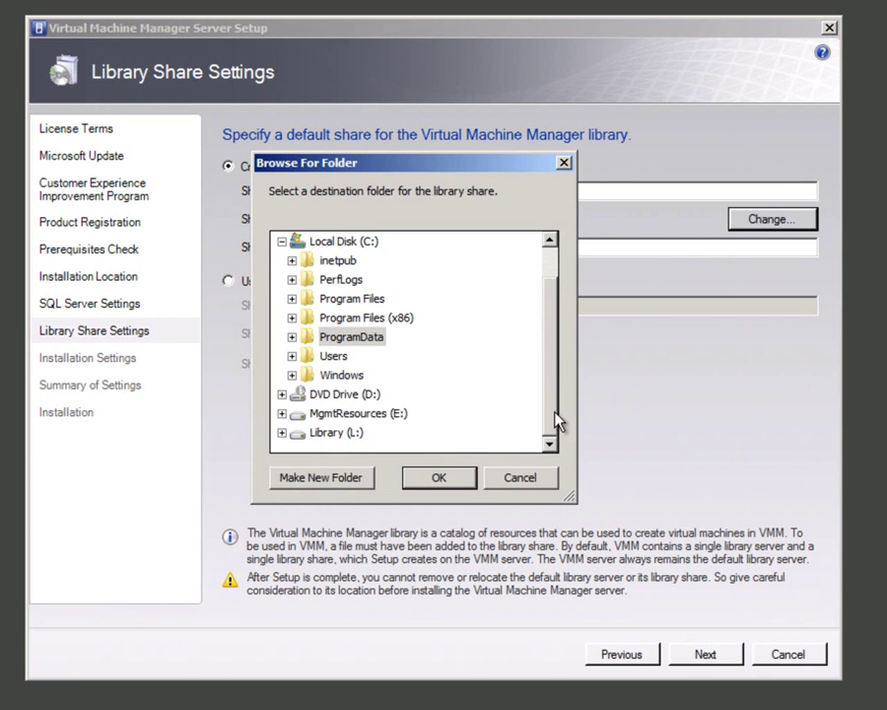
{"action": "left_click", "coordinate": [349, 436]}
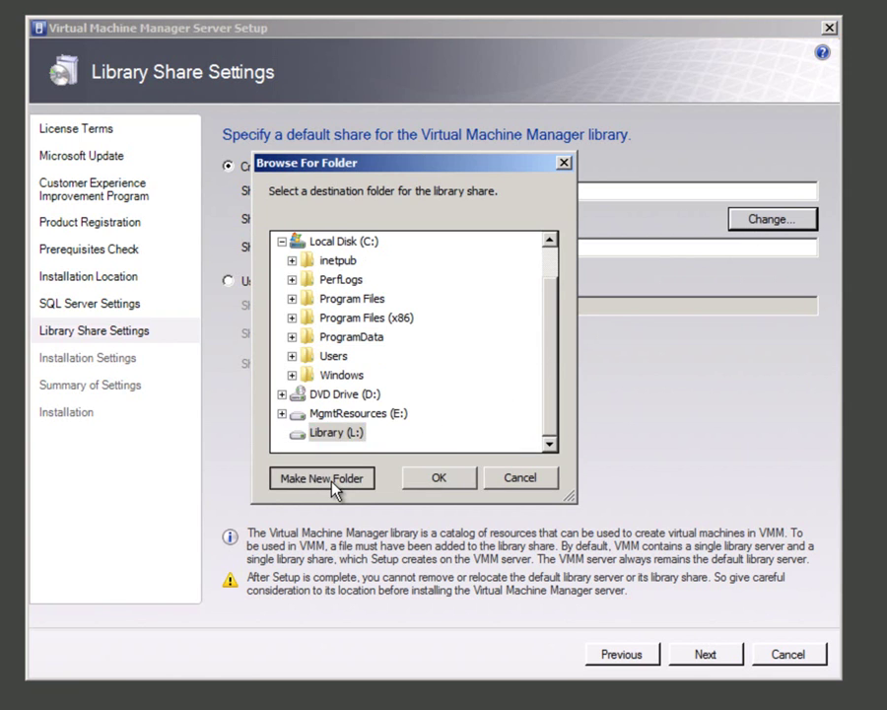
{"action": "left_click", "coordinate": [335, 480]}
{"action": "type", "text": "V"}
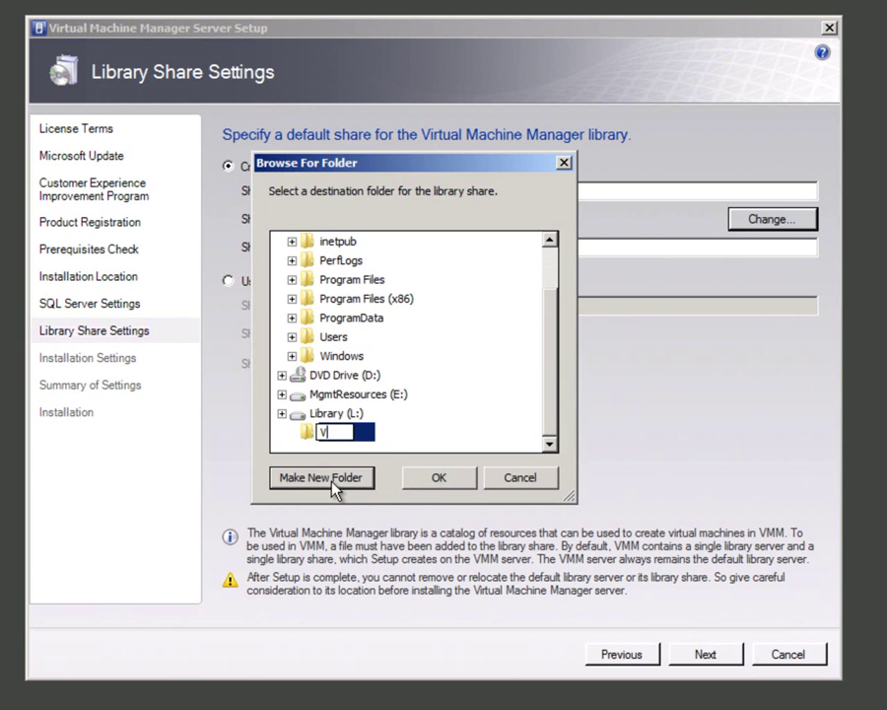
{"action": "type", "text": "MMLibrary"}
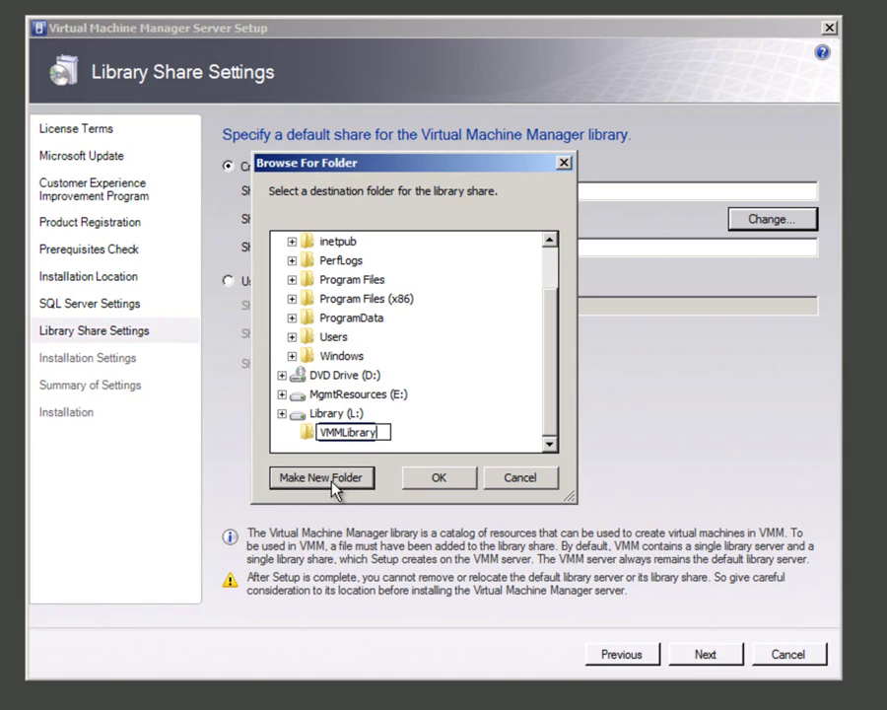
{"action": "left_click", "coordinate": [431, 492]}
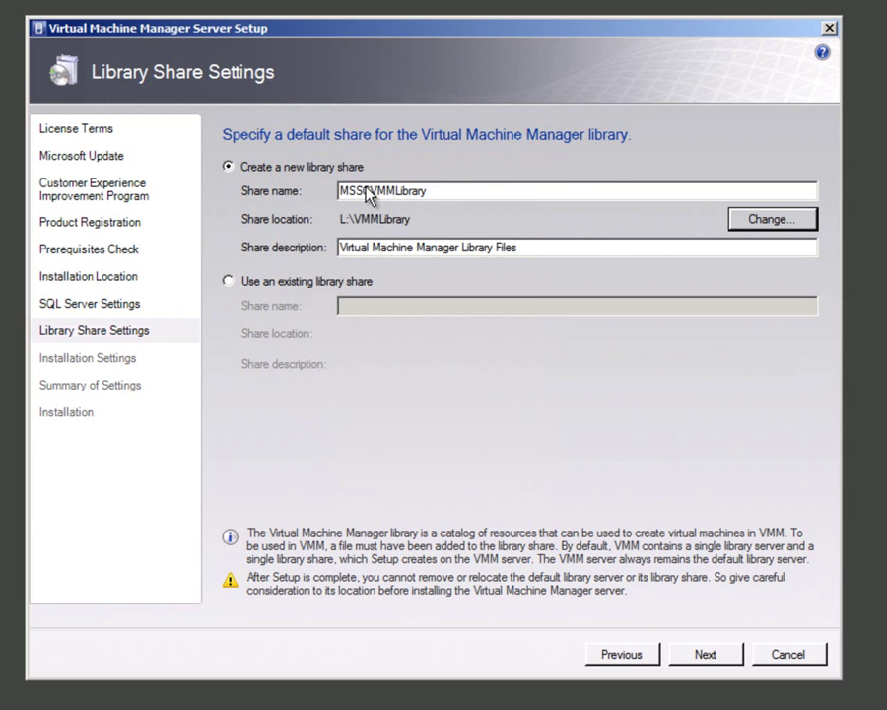
{"action": "left_click_drag", "start_coordinate": [368, 190], "coordinate": [335, 190]}
{"action": "key", "text": "BackSpace"}
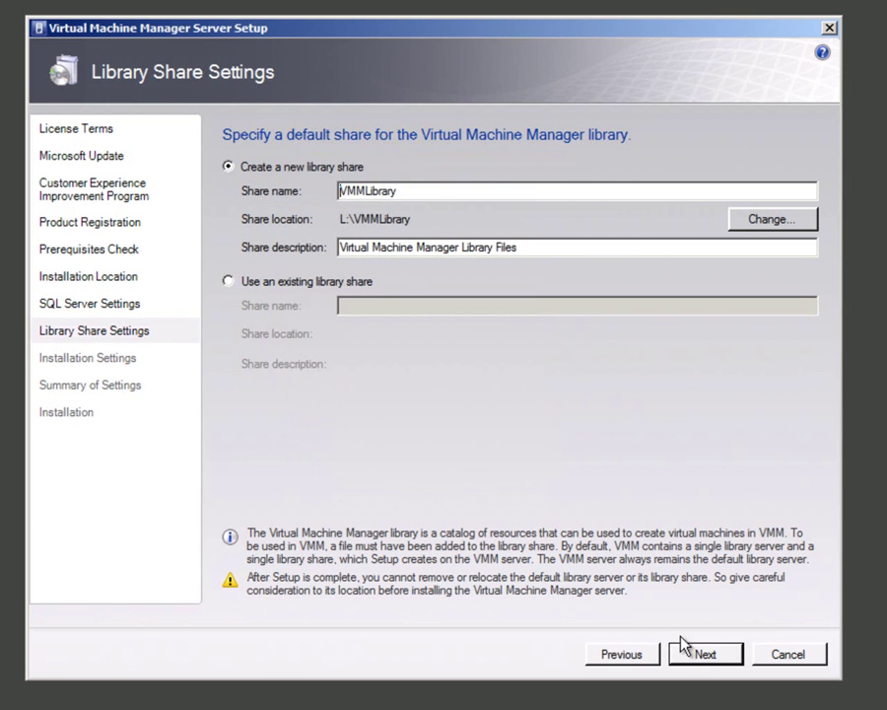
{"action": "left_click", "coordinate": [682, 651]}
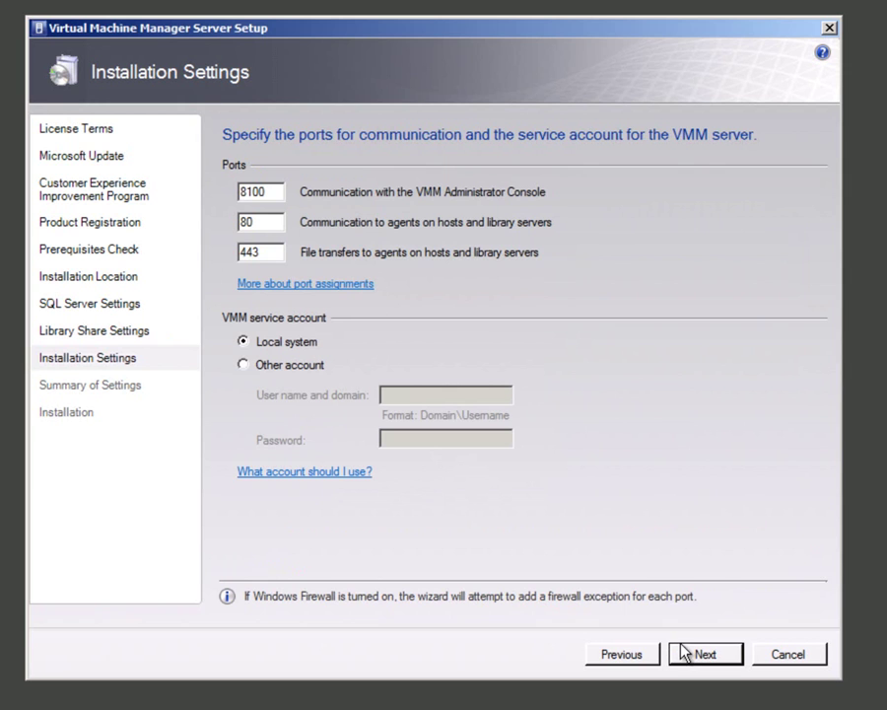
Step: Run the VMM service under a contoso domain account, entering its user name and password
{"action": "left_click", "coordinate": [285, 369]}
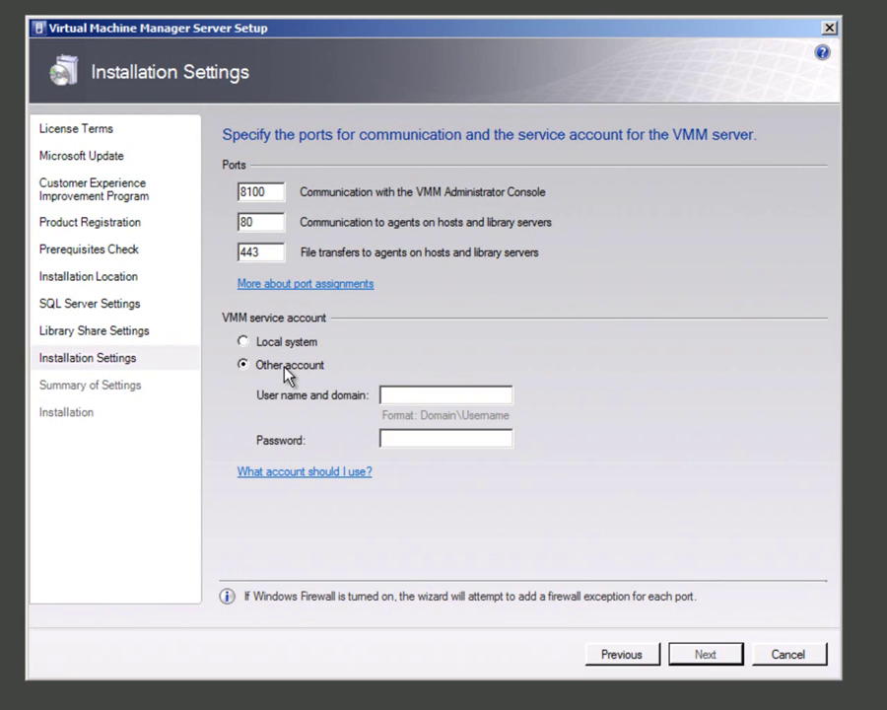
{"action": "left_click", "coordinate": [392, 396]}
{"action": "type", "text": "contoso\\sqlservice"}
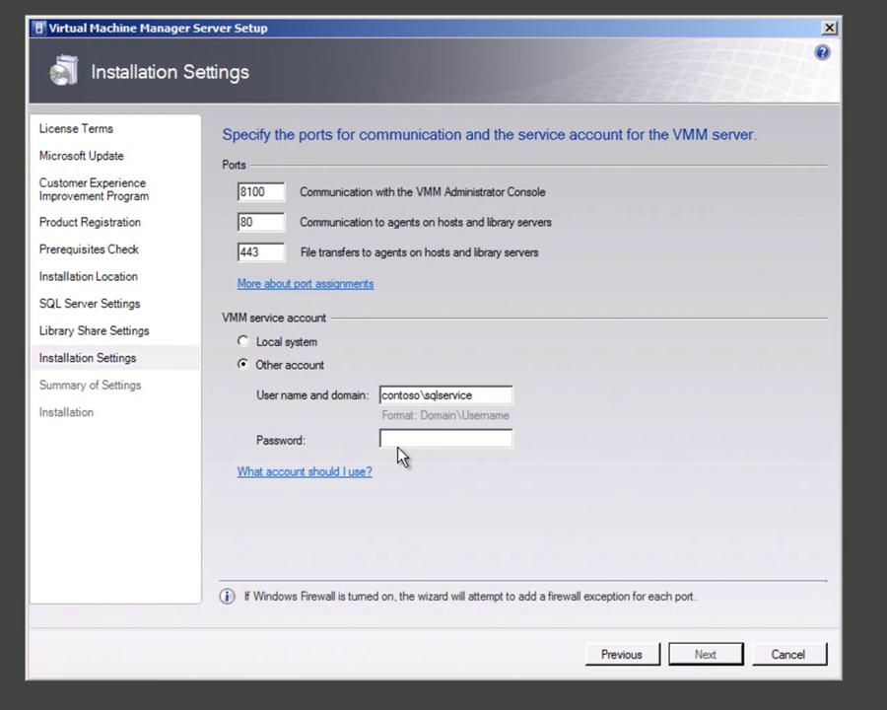
{"action": "left_click", "coordinate": [400, 440]}
{"action": "type", "text": "Password"}
{"action": "left_click", "coordinate": [696, 655]}
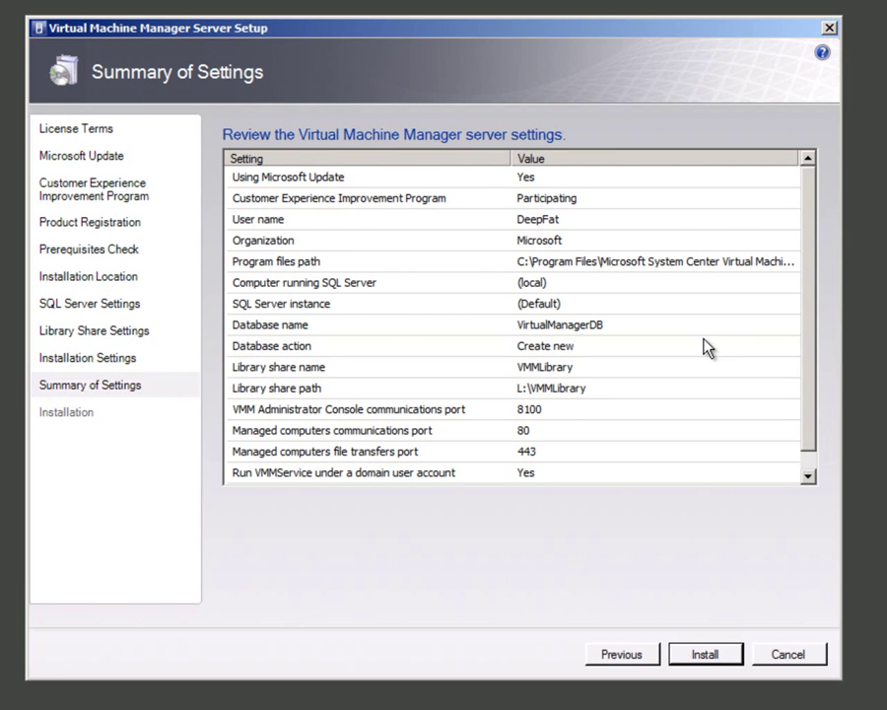
Step: Install the VMM server from the Summary of Settings page and close the finished setup
{"action": "left_click", "coordinate": [703, 659]}
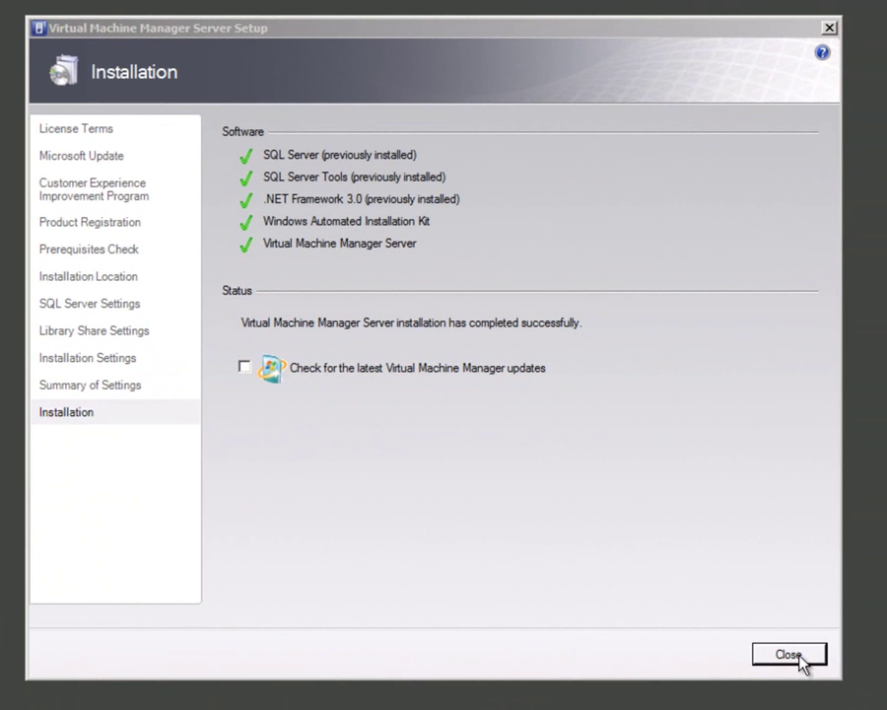
{"action": "left_click", "coordinate": [788, 655]}
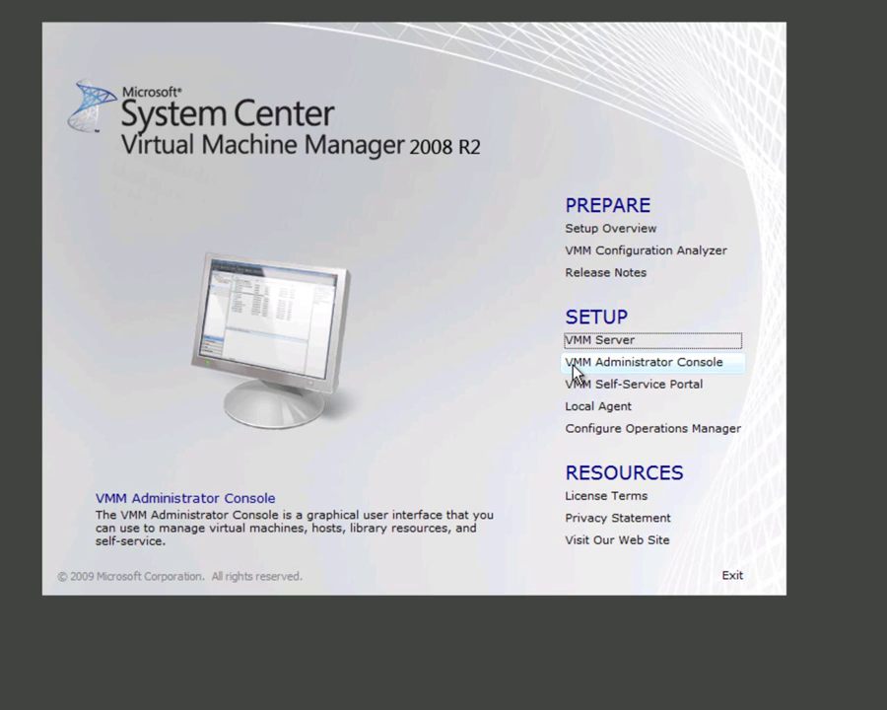
Step: Install the VMM Administrator Console with the licence accepted and port 8100, then close setup
{"action": "left_click", "coordinate": [575, 364]}
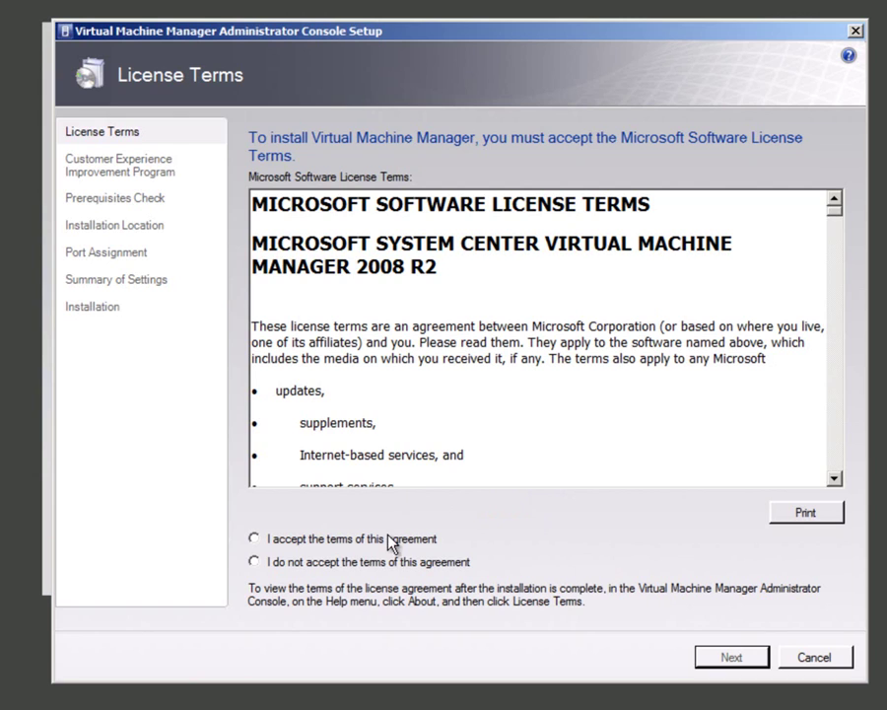
{"action": "left_click", "coordinate": [404, 539]}
{"action": "left_click", "coordinate": [732, 658]}
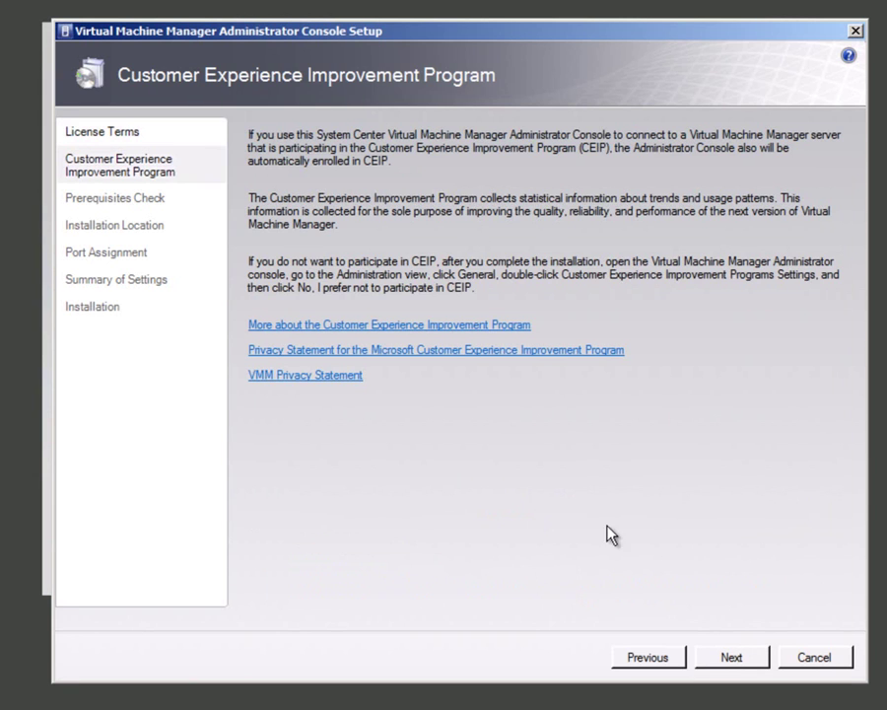
{"action": "left_click", "coordinate": [731, 658]}
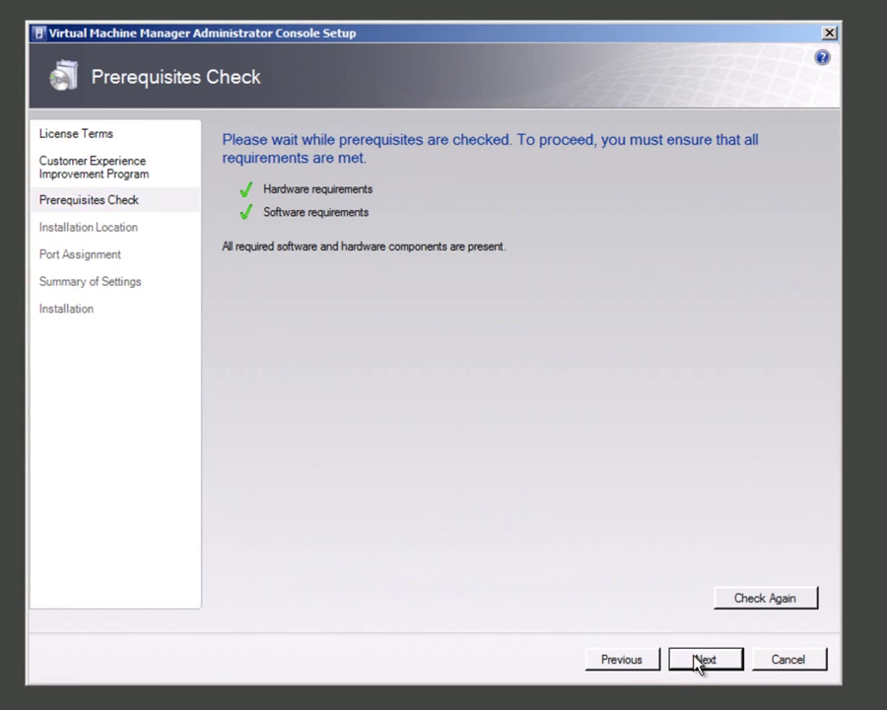
{"action": "left_click", "coordinate": [732, 658]}
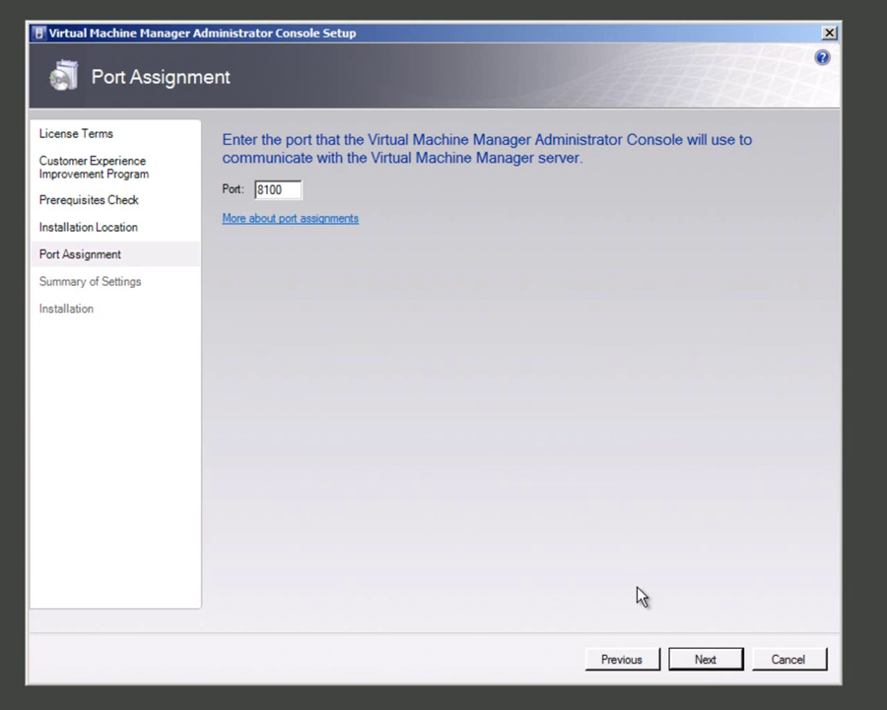
{"action": "left_click", "coordinate": [704, 665]}
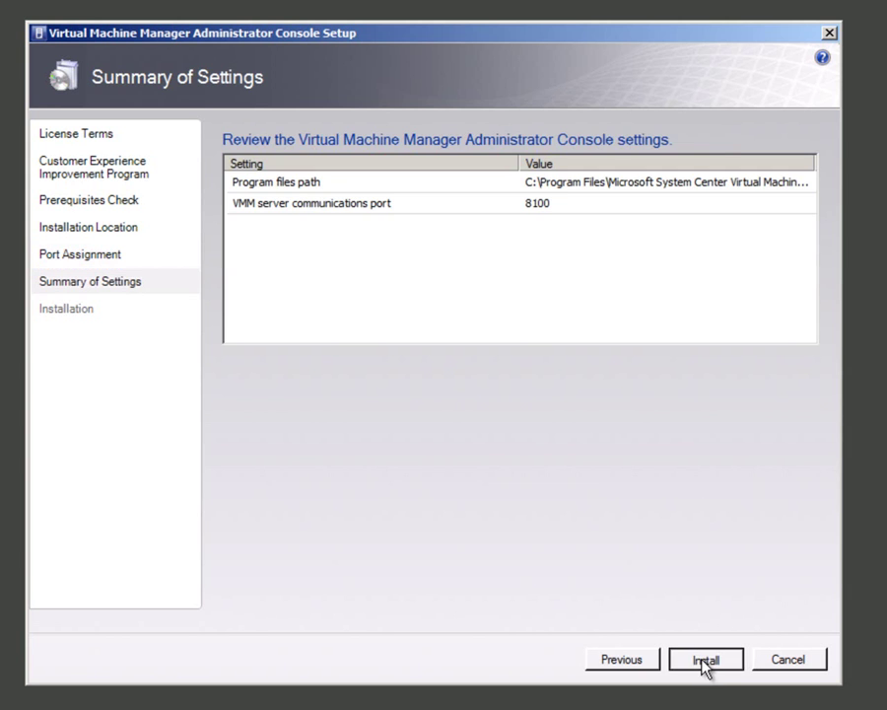
{"action": "left_click", "coordinate": [705, 663]}
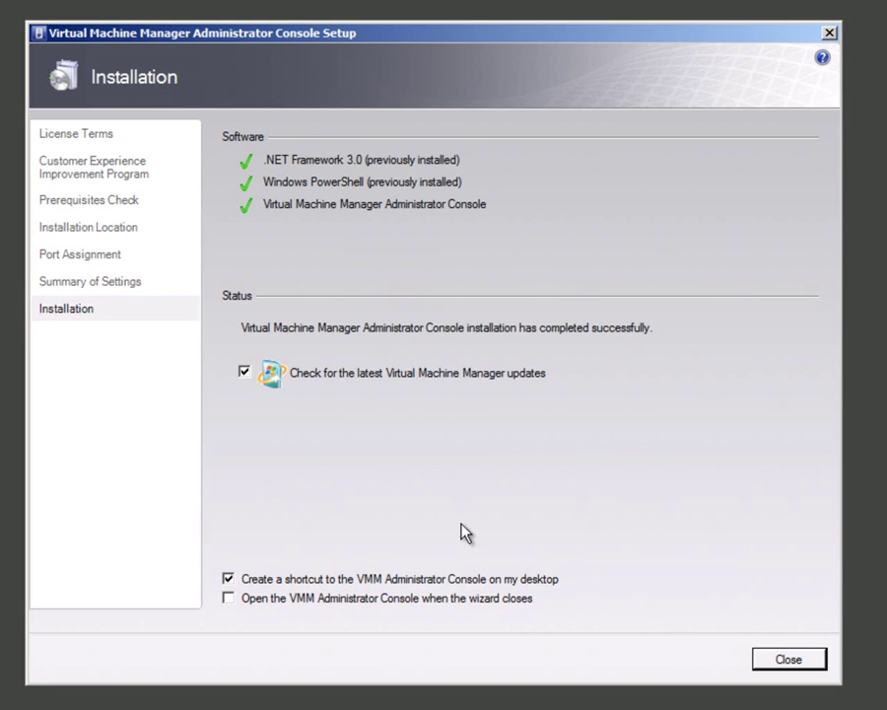
{"action": "left_click", "coordinate": [788, 658]}
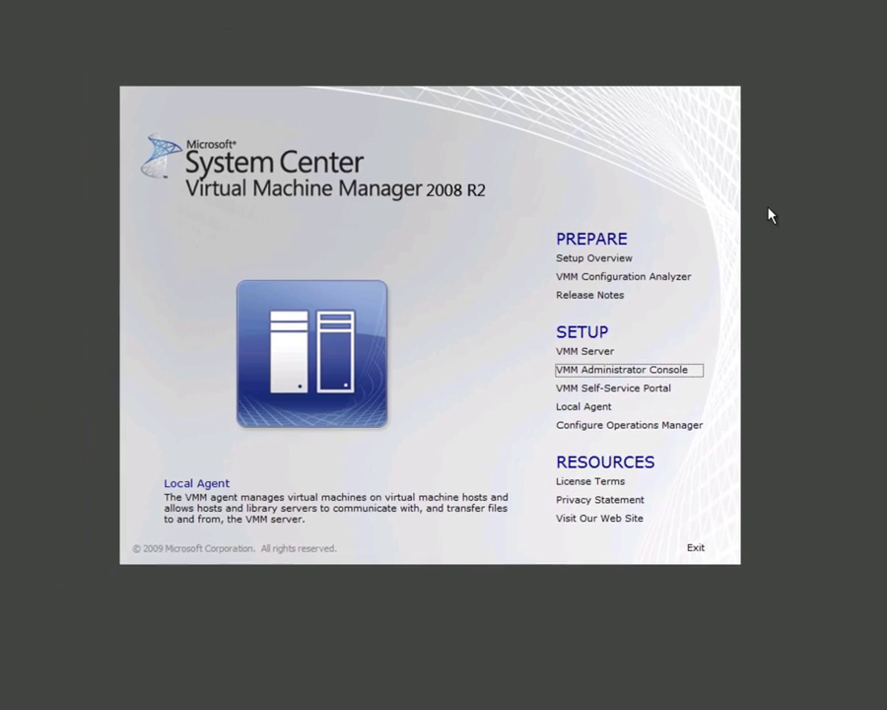
Step: Minimize the remote session and run setup from Virtual Machine Manager 2008 R2 on local MgmtResources (I:)
{"action": "left_click", "coordinate": [584, 9]}
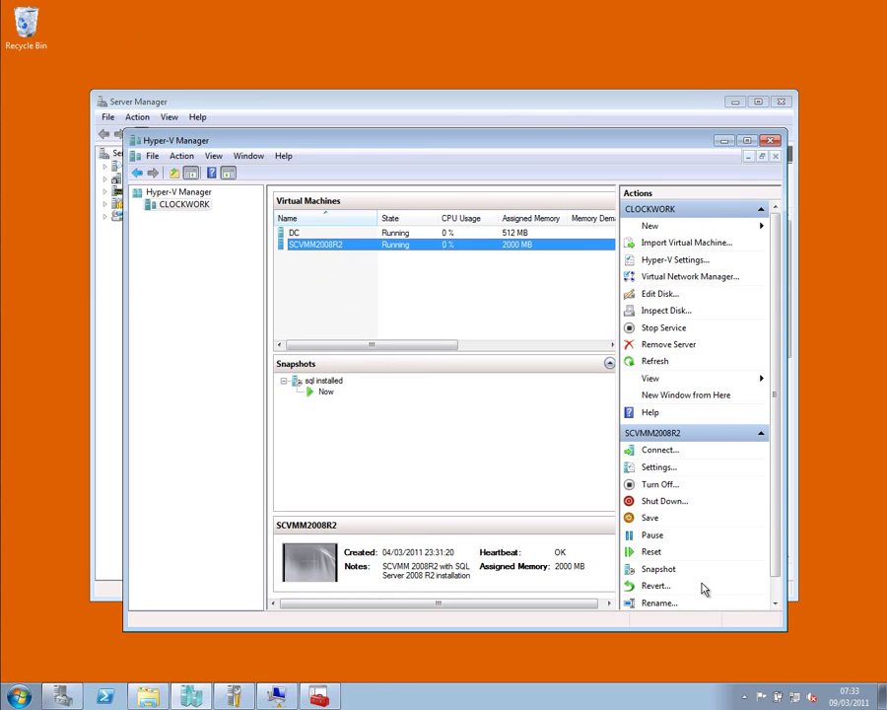
{"action": "left_click", "coordinate": [150, 697]}
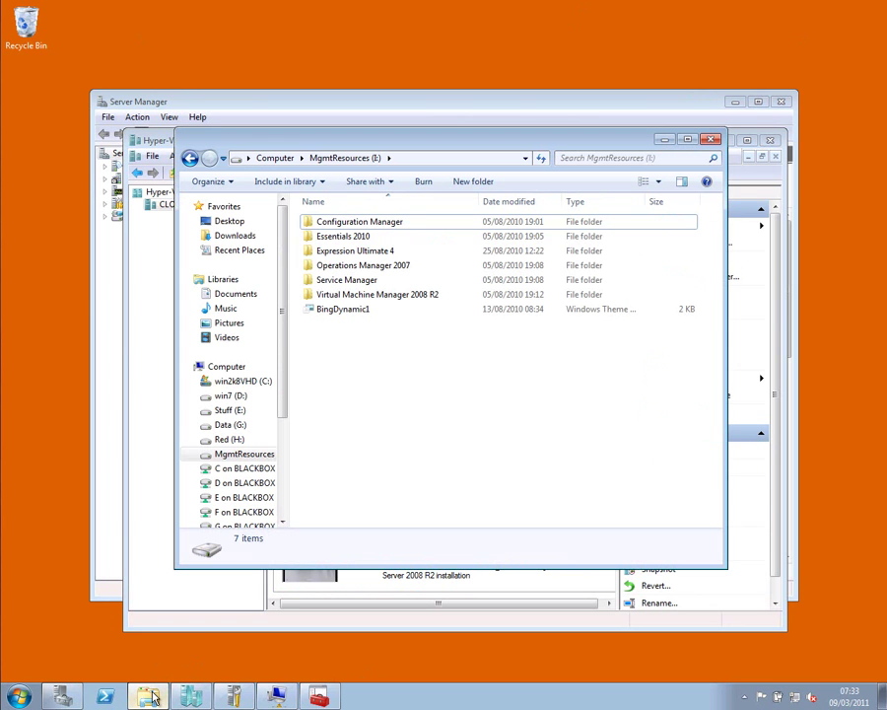
{"action": "double_click", "coordinate": [335, 296]}
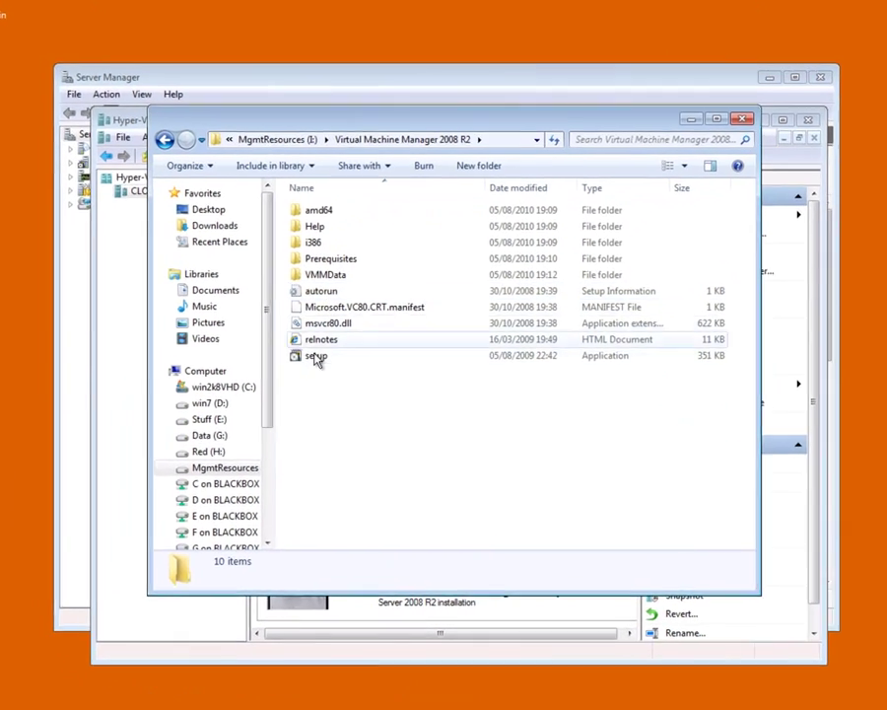
{"action": "double_click", "coordinate": [317, 352]}
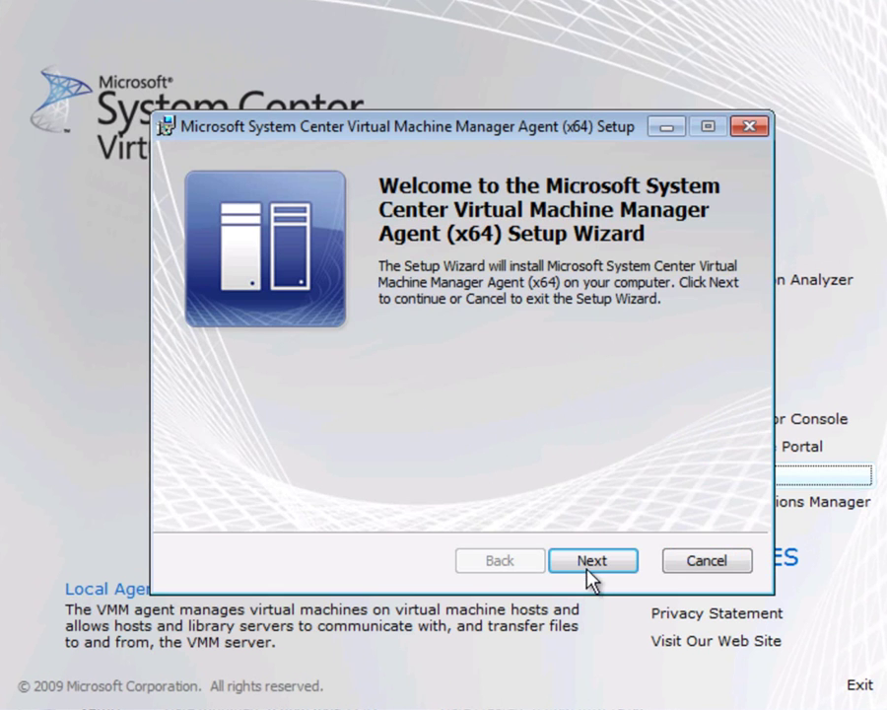
Step: Accept the VMM Agent licence, keeping the default install folder and ports 80 and 443
{"action": "left_click", "coordinate": [592, 562]}
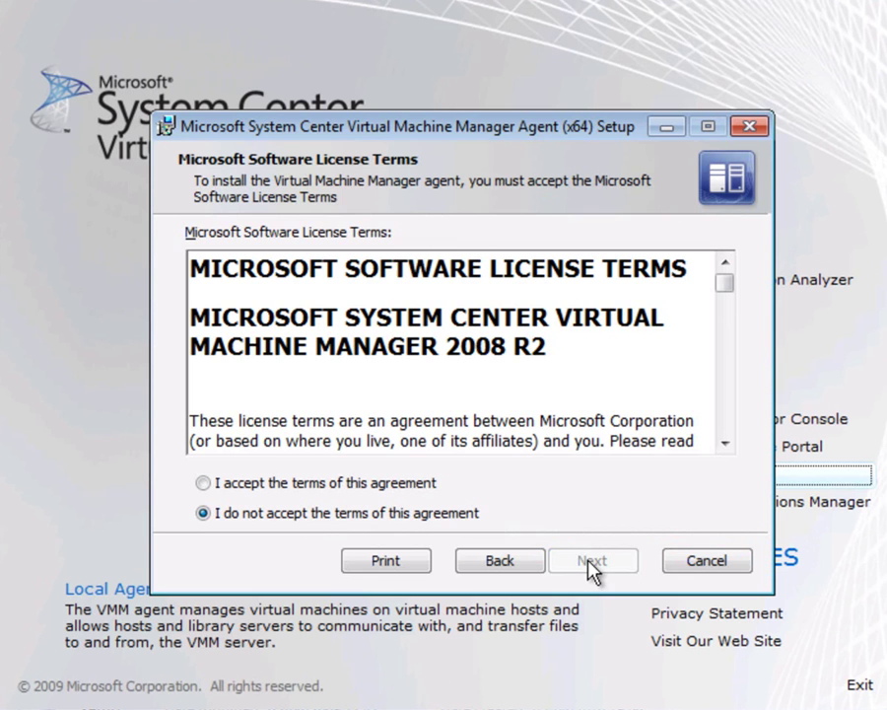
{"action": "left_click", "coordinate": [371, 484]}
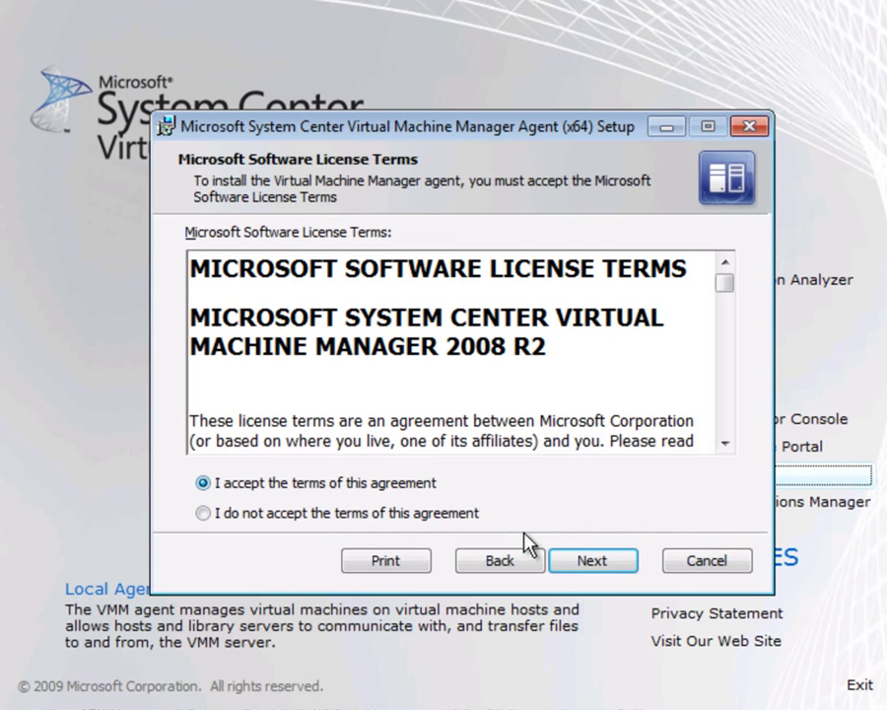
{"action": "left_click", "coordinate": [621, 560]}
{"action": "left_click", "coordinate": [623, 561]}
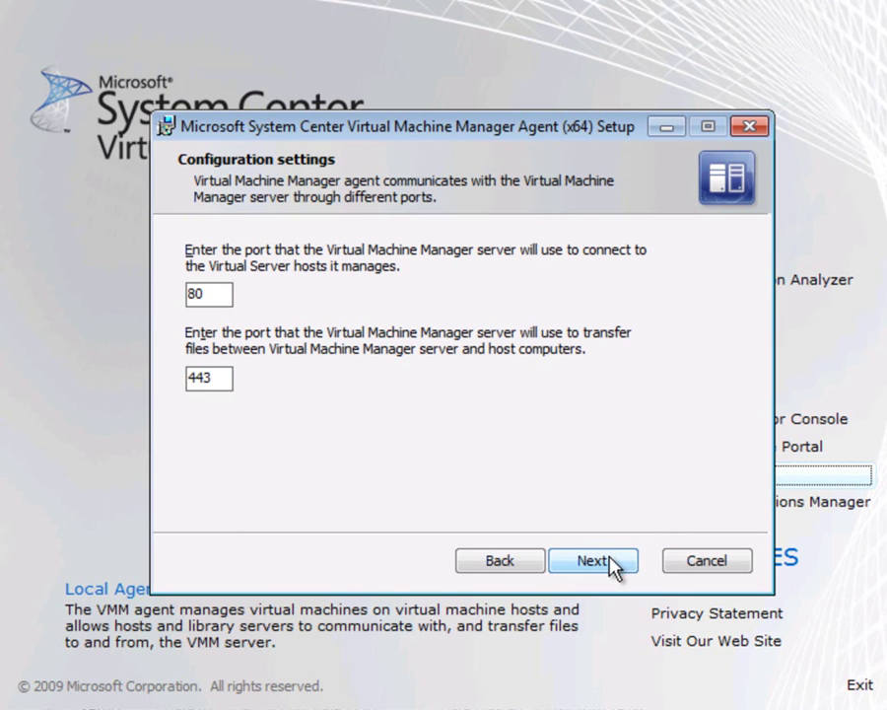
{"action": "left_click", "coordinate": [594, 560]}
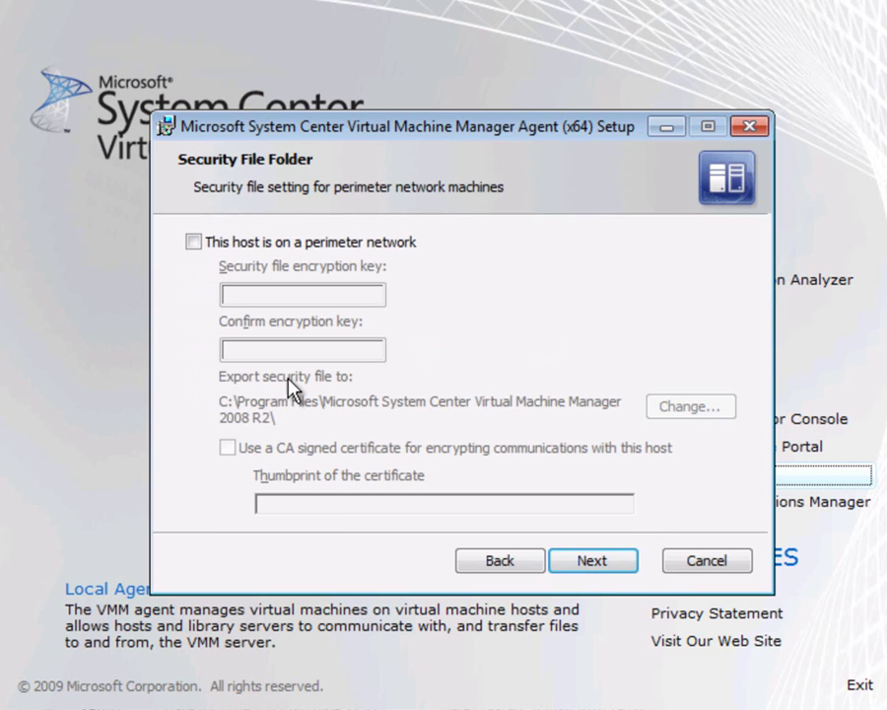
Step: Tick 'This host is on a perimeter network' and enter the encryption key twice
{"action": "left_click", "coordinate": [219, 246]}
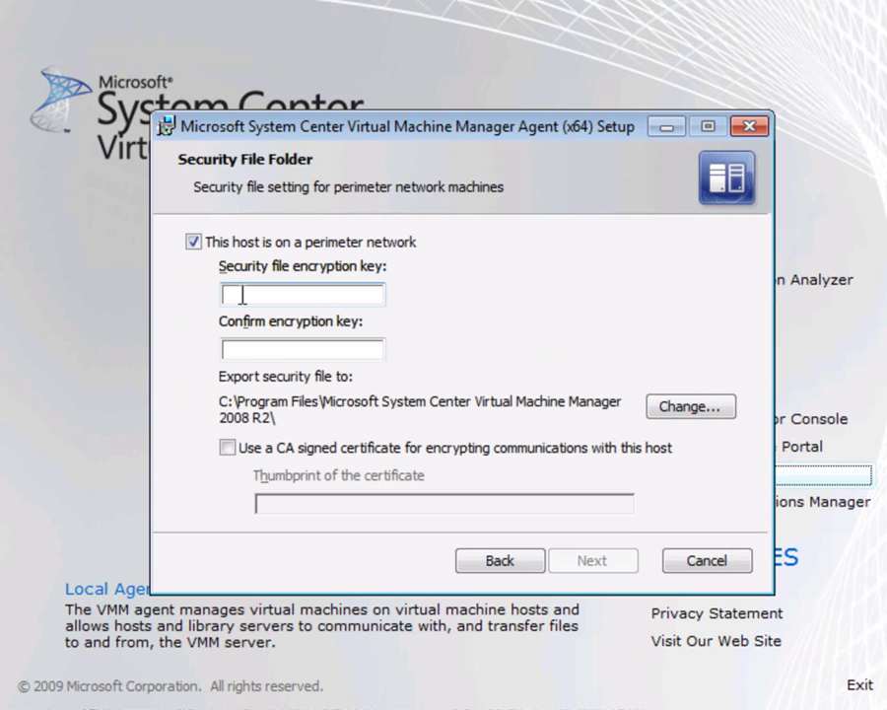
{"action": "type", "text": "••••••••"}
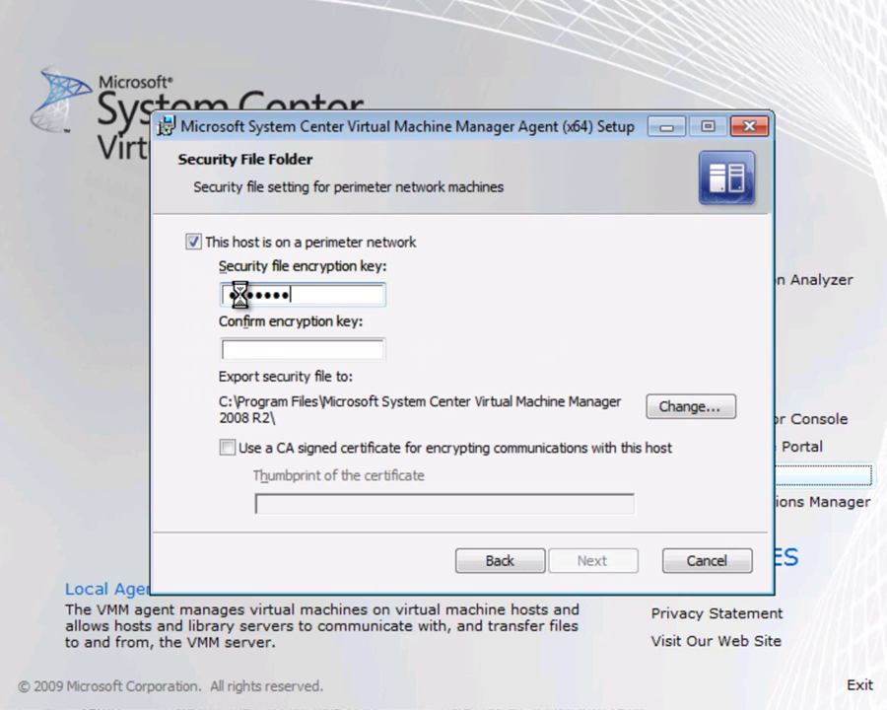
{"action": "key", "text": "Tab"}
{"action": "type", "text": "••••••"}
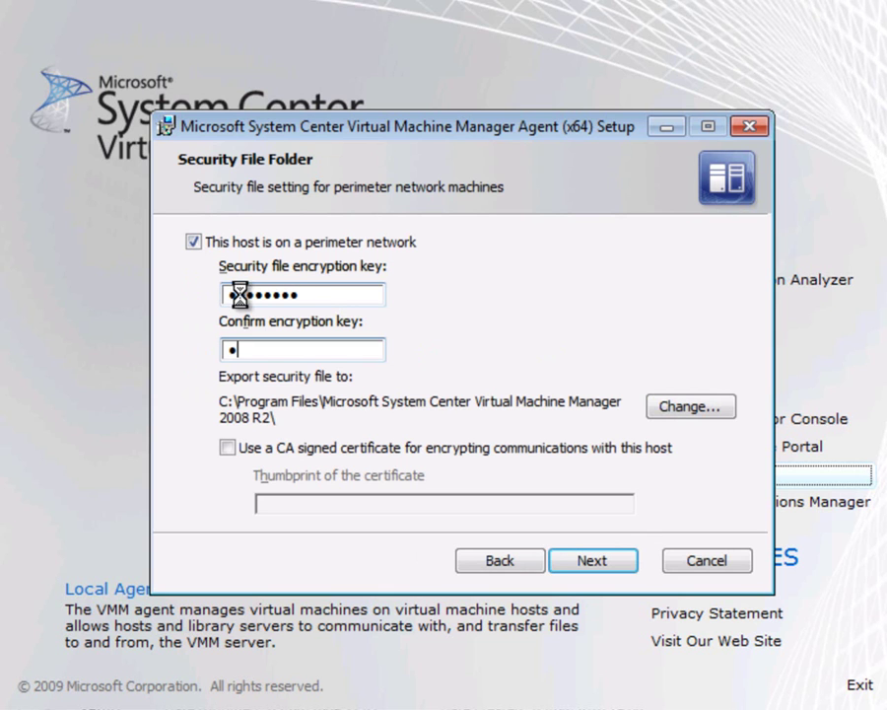
{"action": "type", "text": "••"}
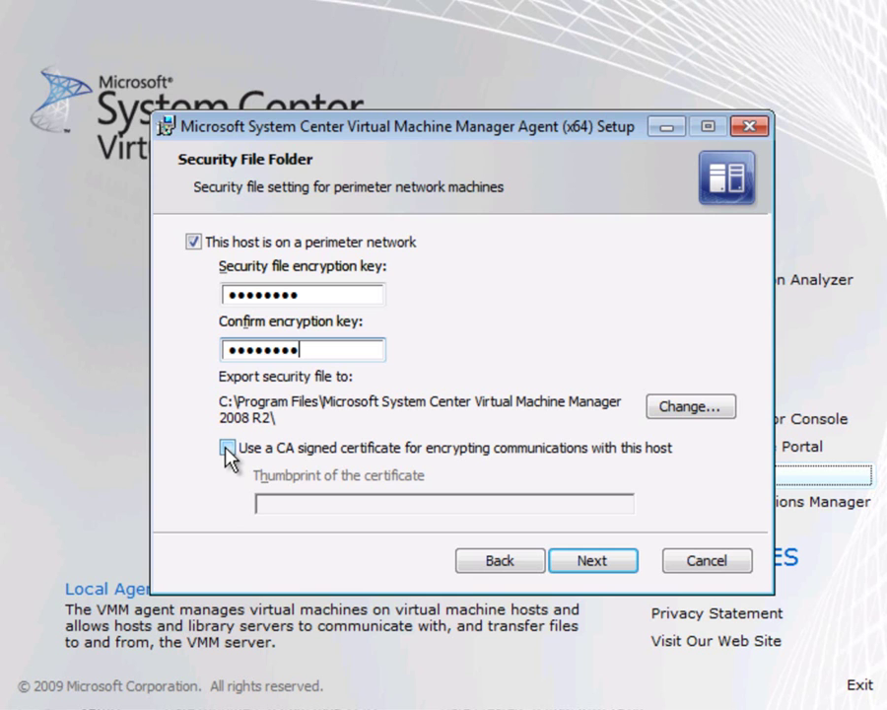
{"action": "left_click", "coordinate": [589, 560]}
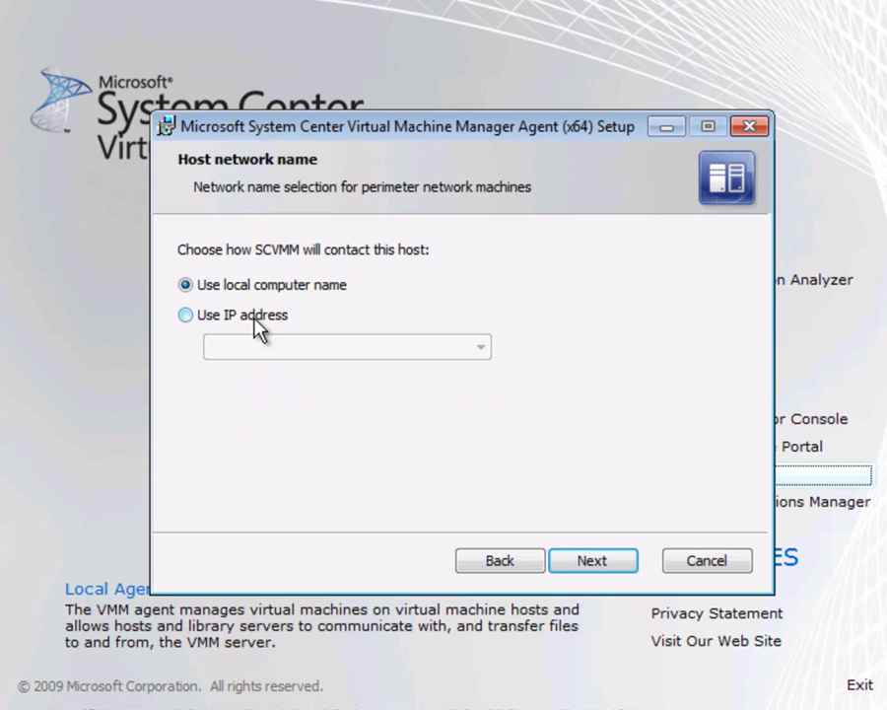
Step: Keep 'Use local computer name' and install the VMM agent
{"action": "left_click", "coordinate": [589, 561]}
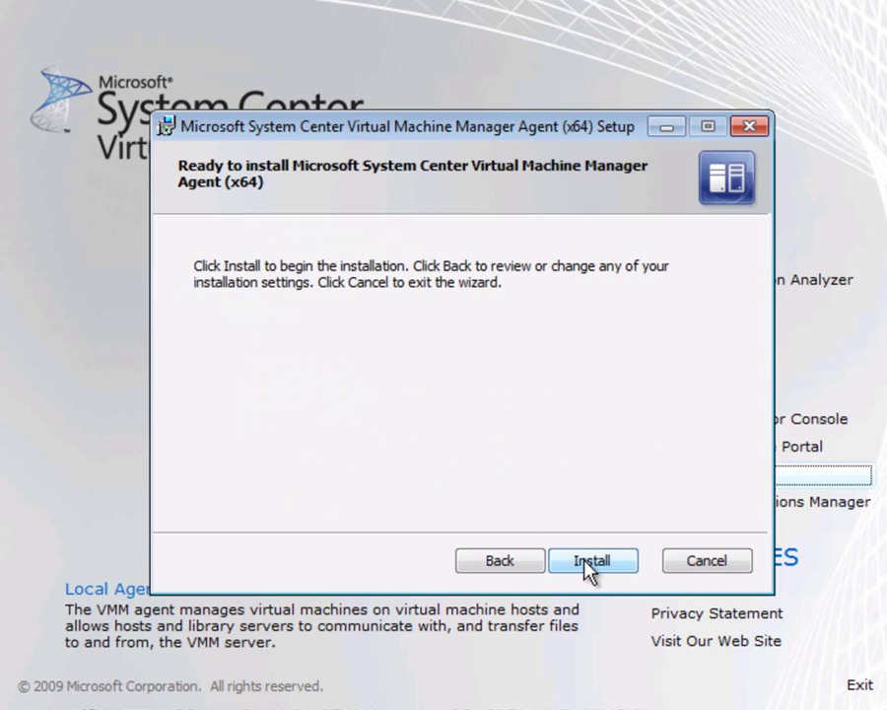
{"action": "left_click", "coordinate": [586, 562]}
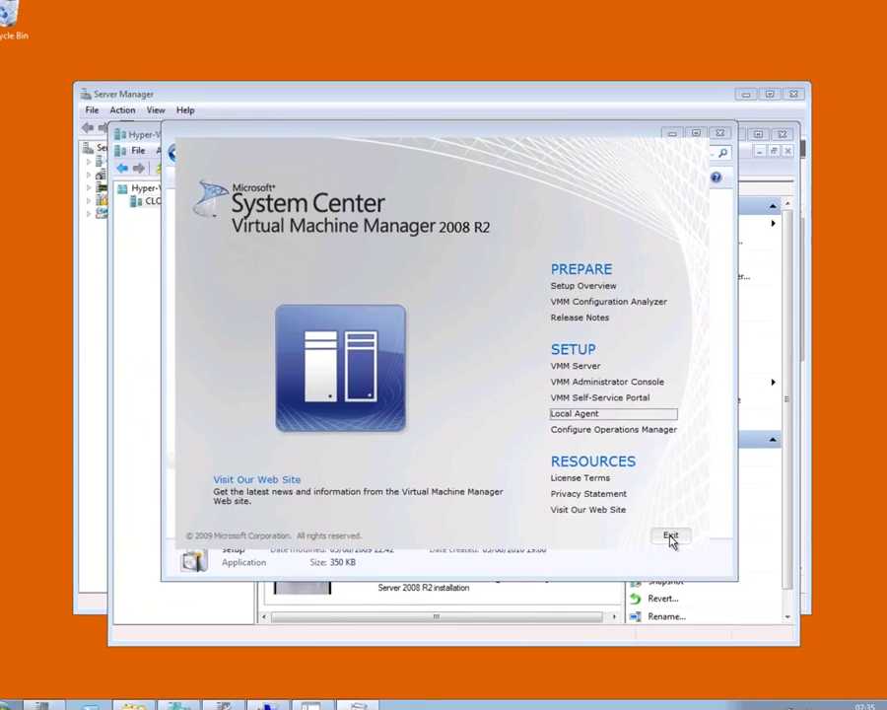
Step: Copy SecurityFile from the VMM 2008 R2 Program Files folder onto MgmtResources (I:)
{"action": "left_click", "coordinate": [670, 537]}
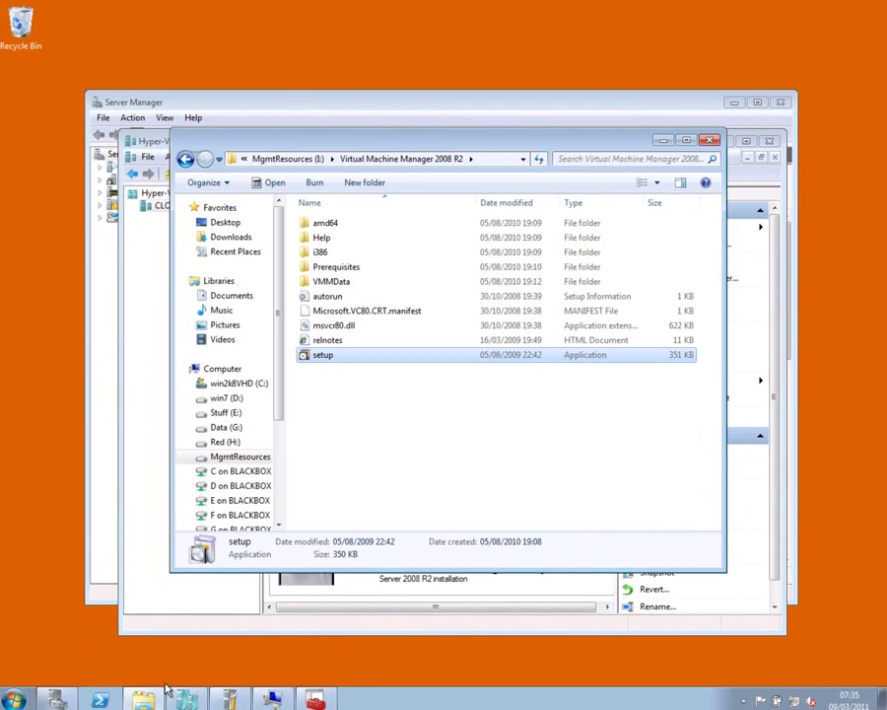
{"action": "left_click", "coordinate": [236, 382]}
{"action": "left_click", "coordinate": [313, 252]}
{"action": "double_click", "coordinate": [313, 252]}
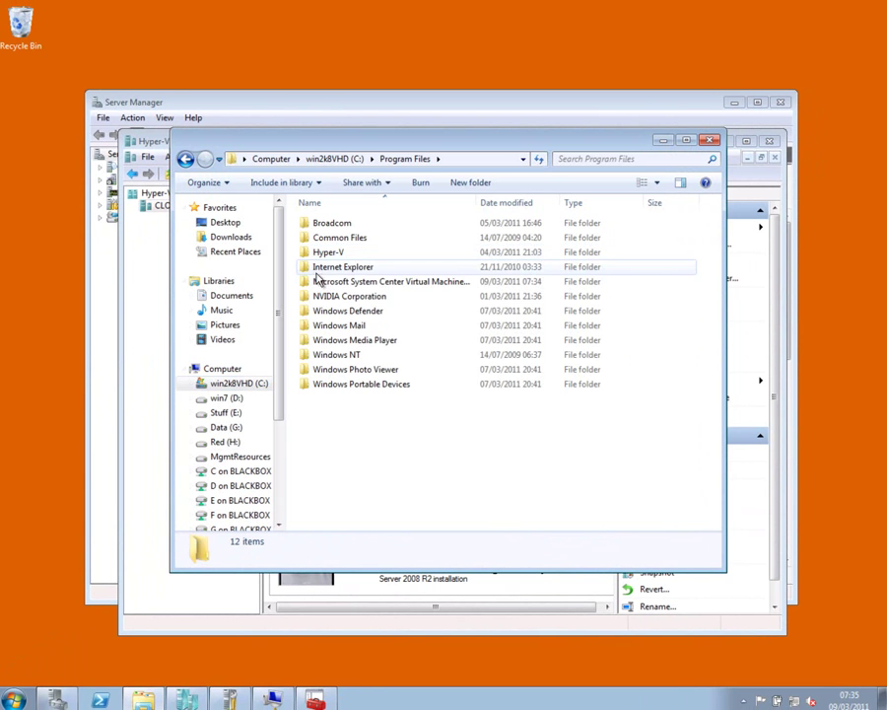
{"action": "double_click", "coordinate": [315, 283]}
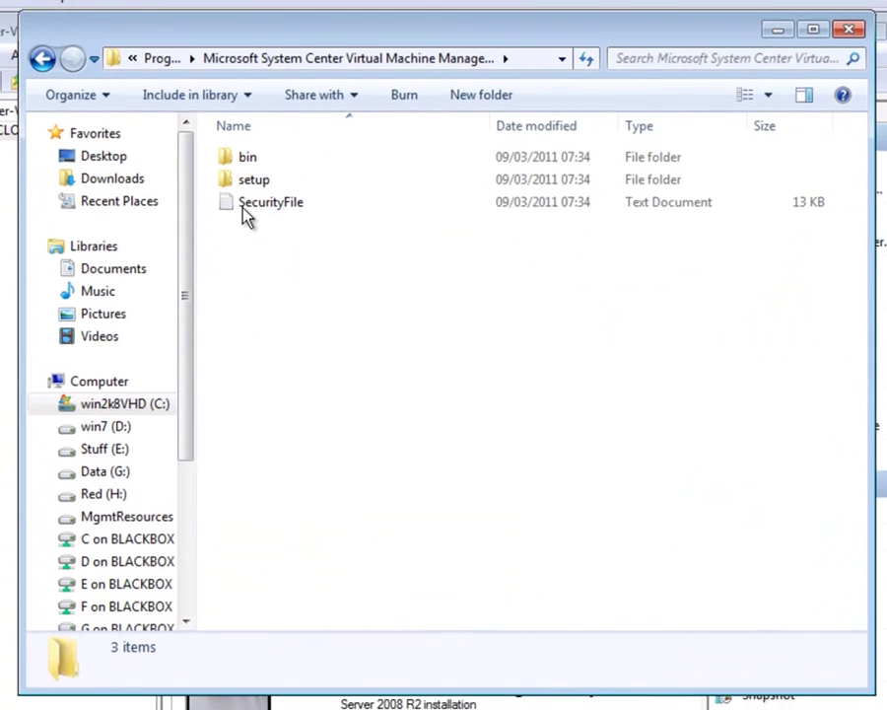
{"action": "left_click", "coordinate": [315, 255]}
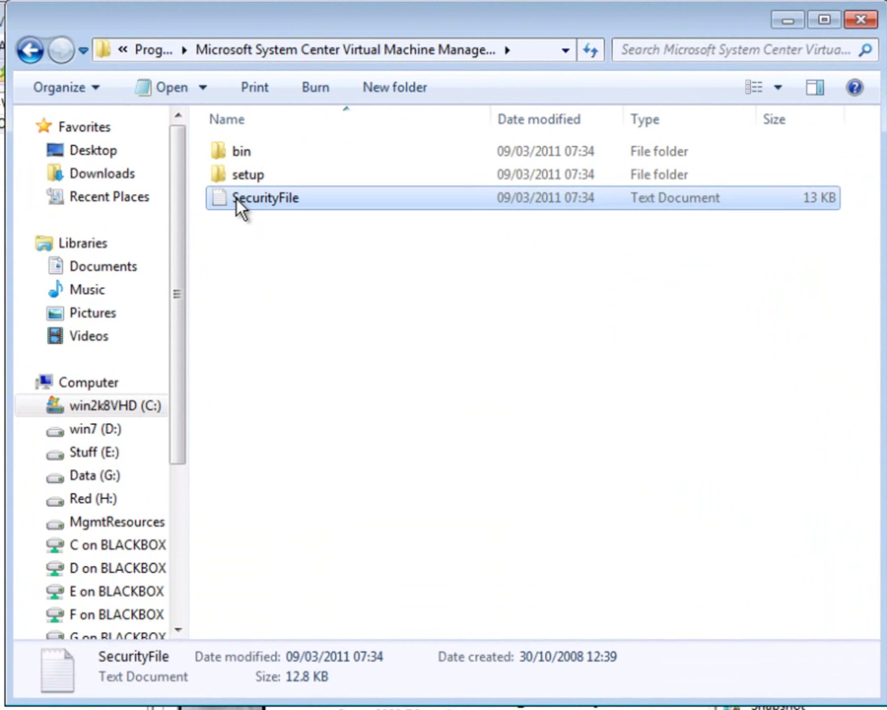
{"action": "left_click_drag", "start_coordinate": [239, 207], "coordinate": [131, 530]}
{"action": "left_click", "coordinate": [128, 467]}
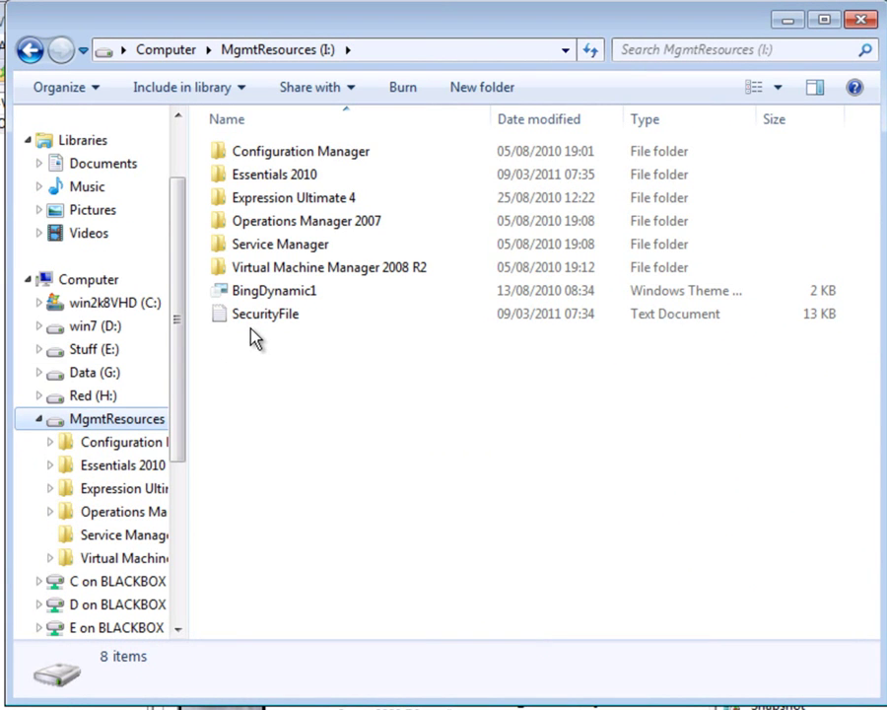
Step: Detach Disk 4, Management Resources.vhd (MgmtResources I:), in Disk Management
{"action": "key", "text": "alt+Tab"}
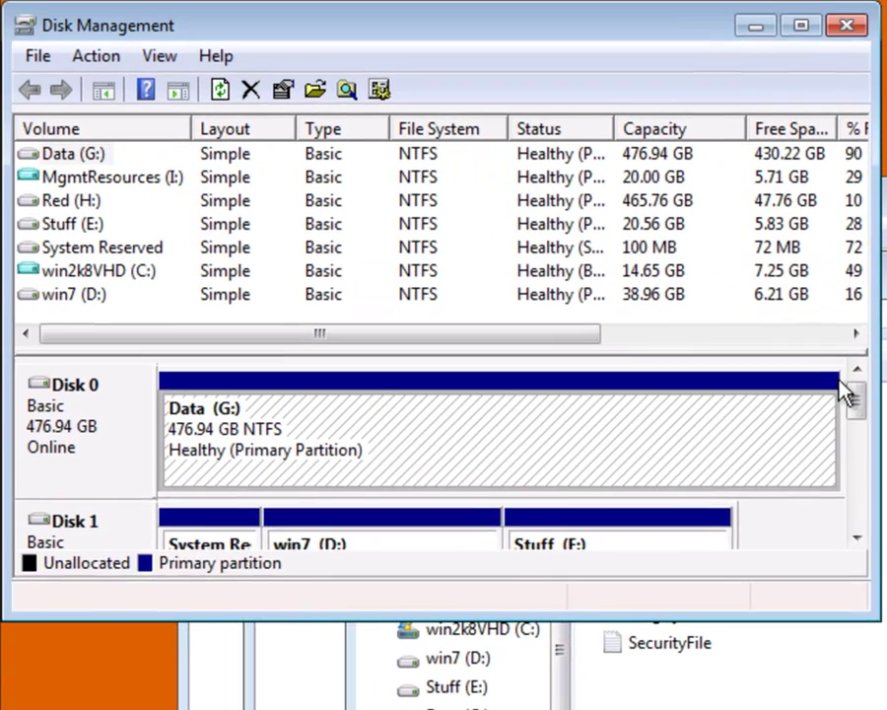
{"action": "scroll", "coordinate": [578, 228], "scroll_direction": "down", "scroll_amount": 3}
{"action": "right_click", "coordinate": [85, 536]}
{"action": "left_click", "coordinate": [197, 709]}
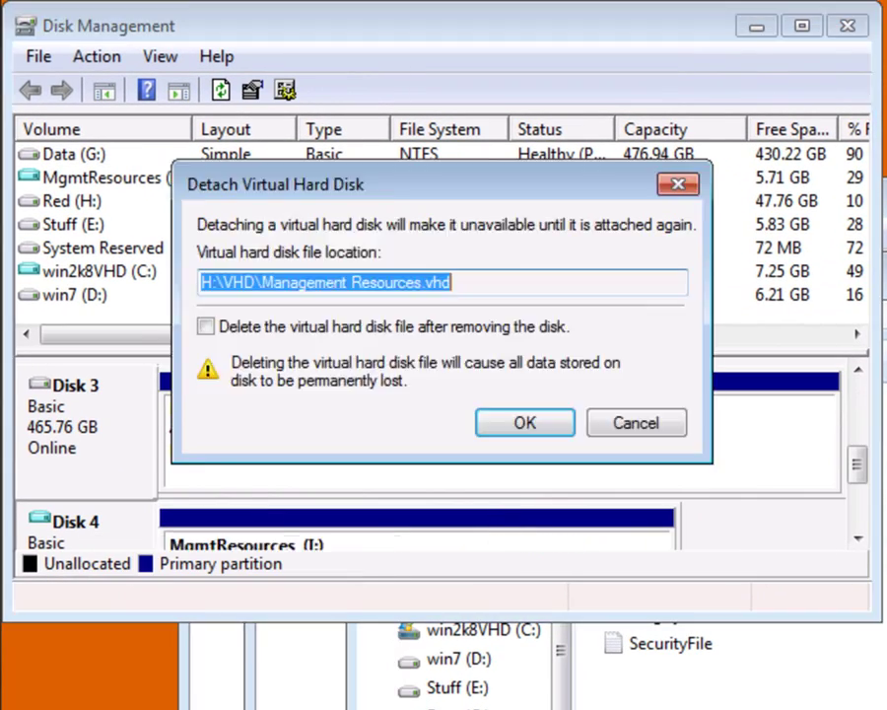
{"action": "left_click", "coordinate": [524, 421]}
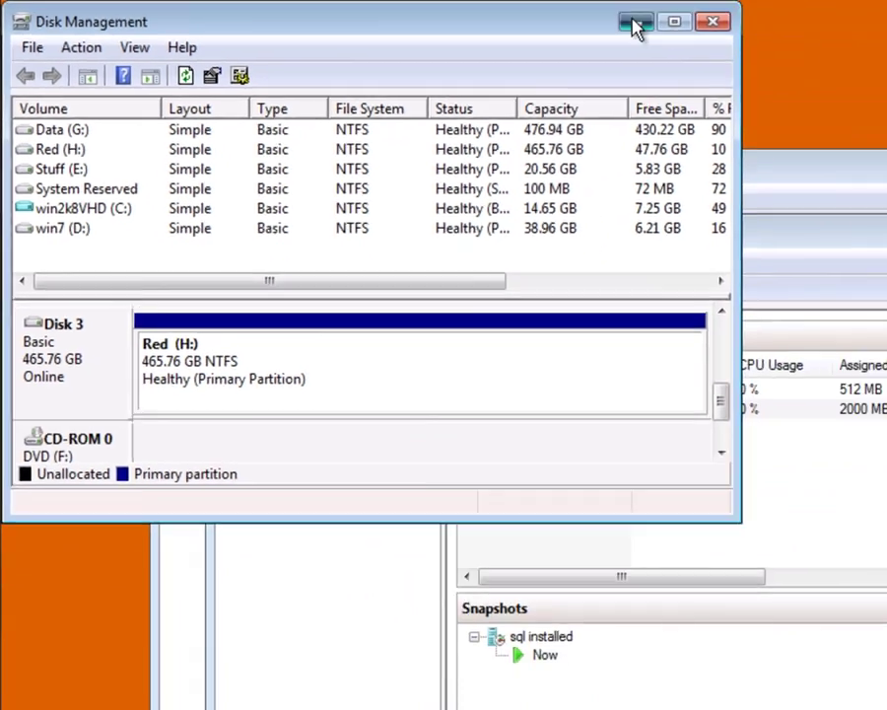
{"action": "left_click", "coordinate": [636, 24]}
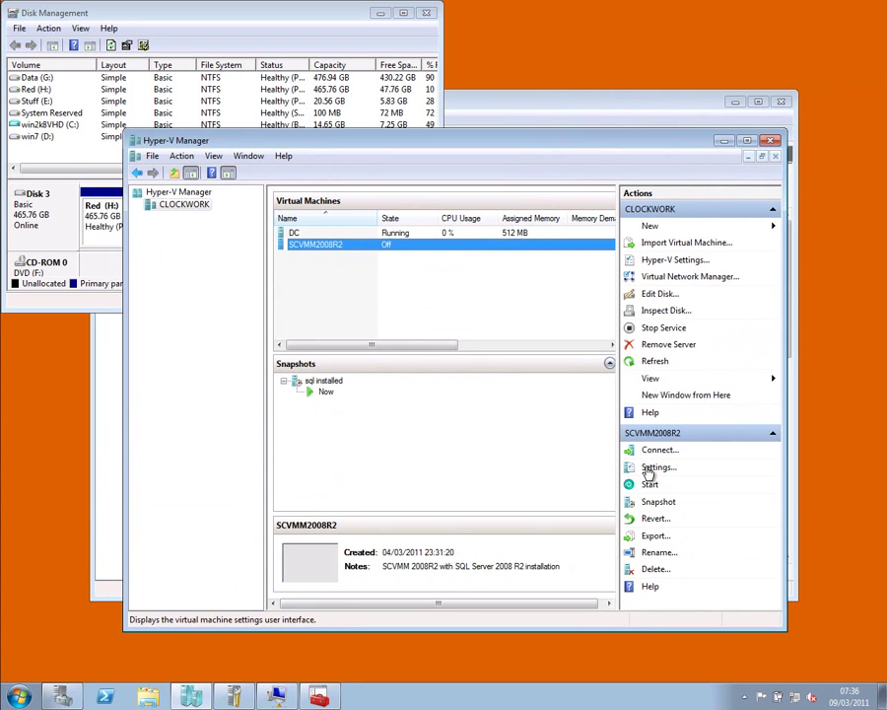
Step: Add H:\VHD\Management Resources.vhd as an IDE Controller 1 hard drive on SCVMM2008R2, then start it
{"action": "left_click", "coordinate": [652, 467]}
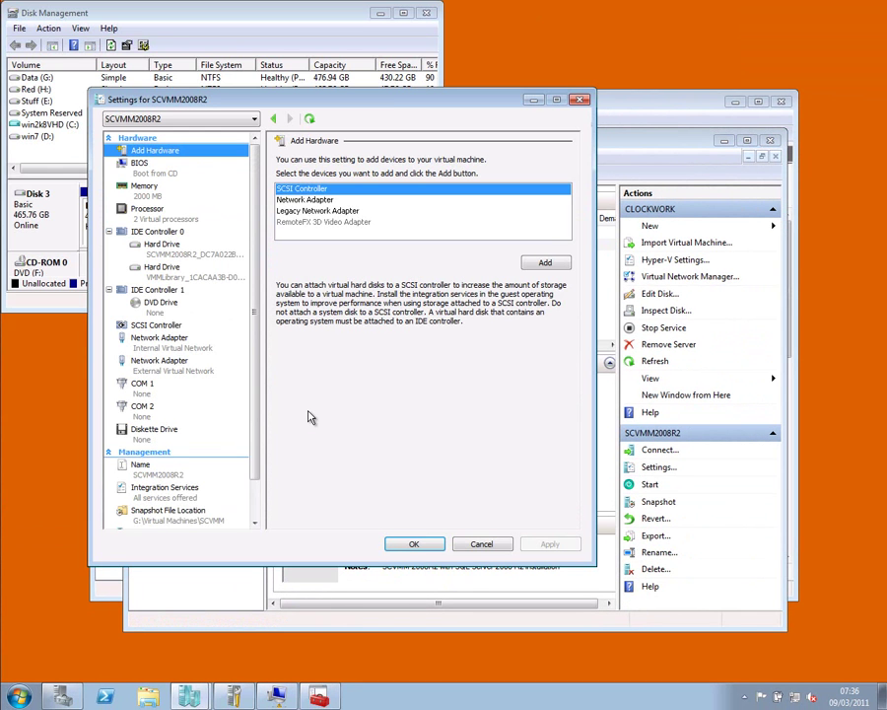
{"action": "left_click", "coordinate": [170, 292]}
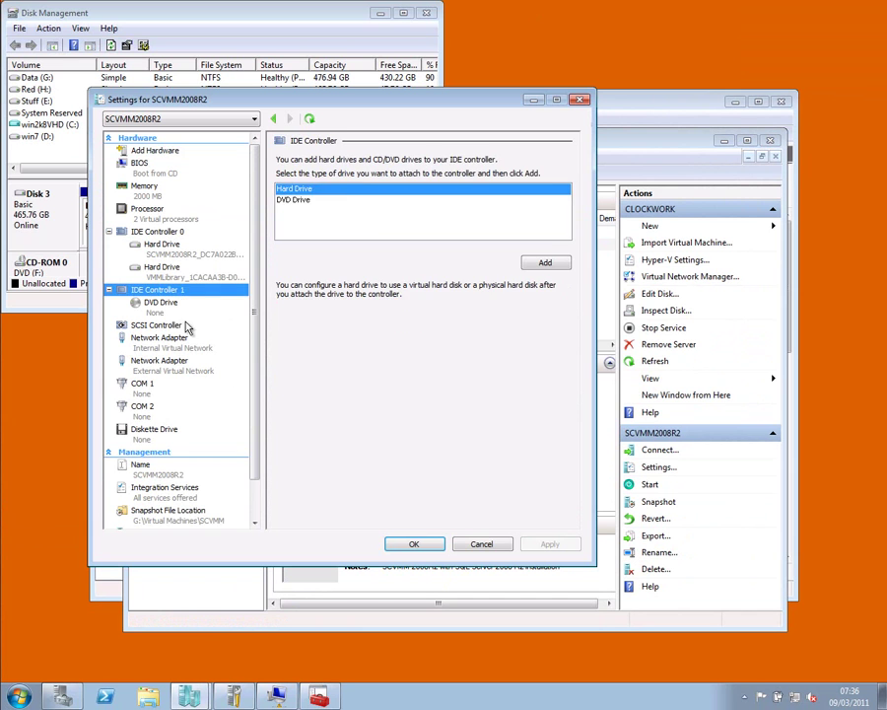
{"action": "left_click", "coordinate": [544, 262]}
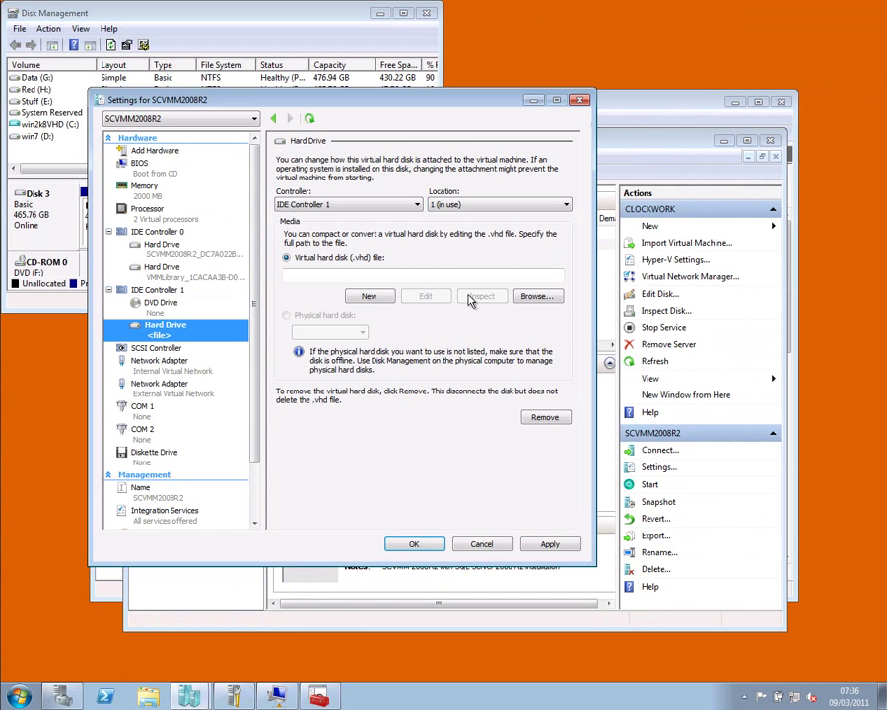
{"action": "left_click", "coordinate": [538, 298]}
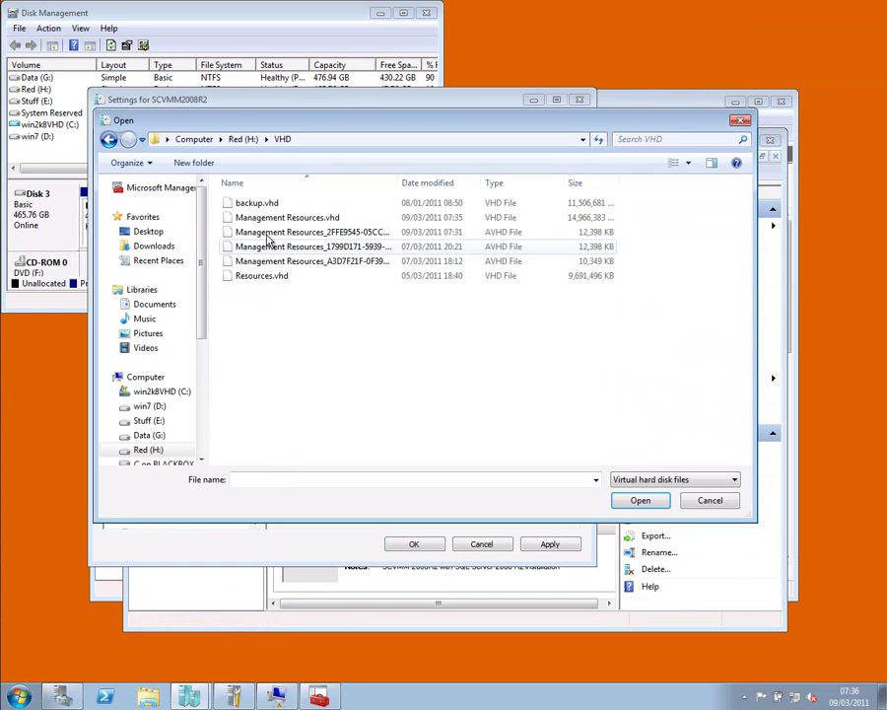
{"action": "left_click", "coordinate": [273, 218]}
{"action": "left_click", "coordinate": [640, 501]}
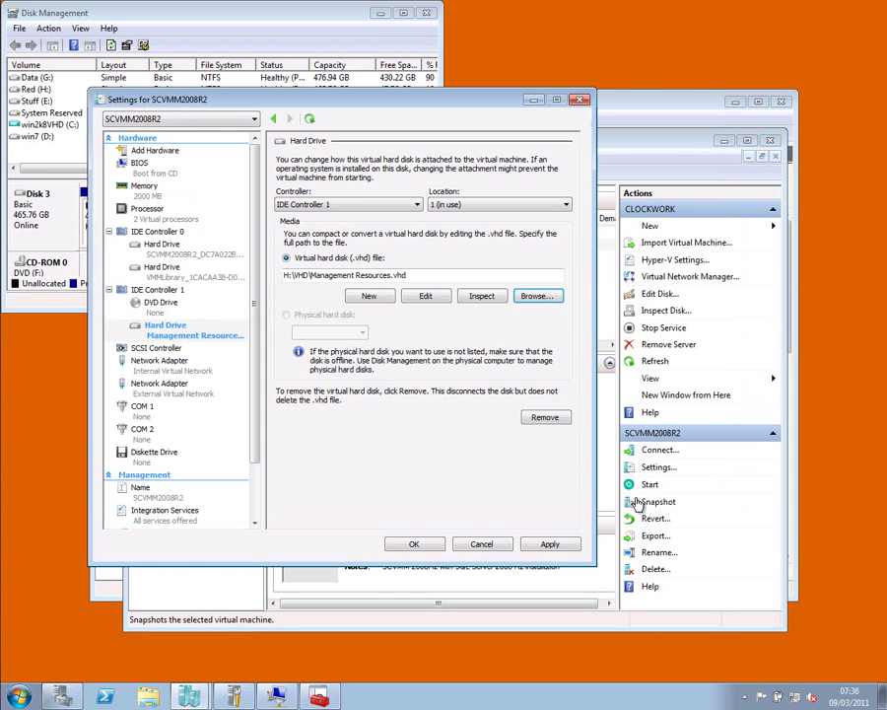
{"action": "left_click", "coordinate": [415, 545]}
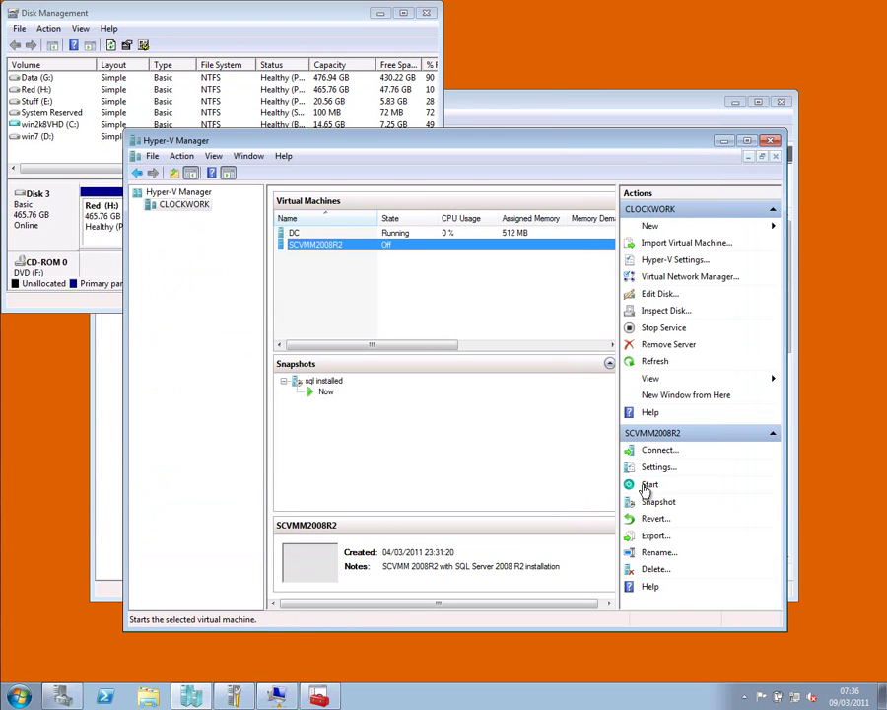
{"action": "left_click", "coordinate": [649, 484]}
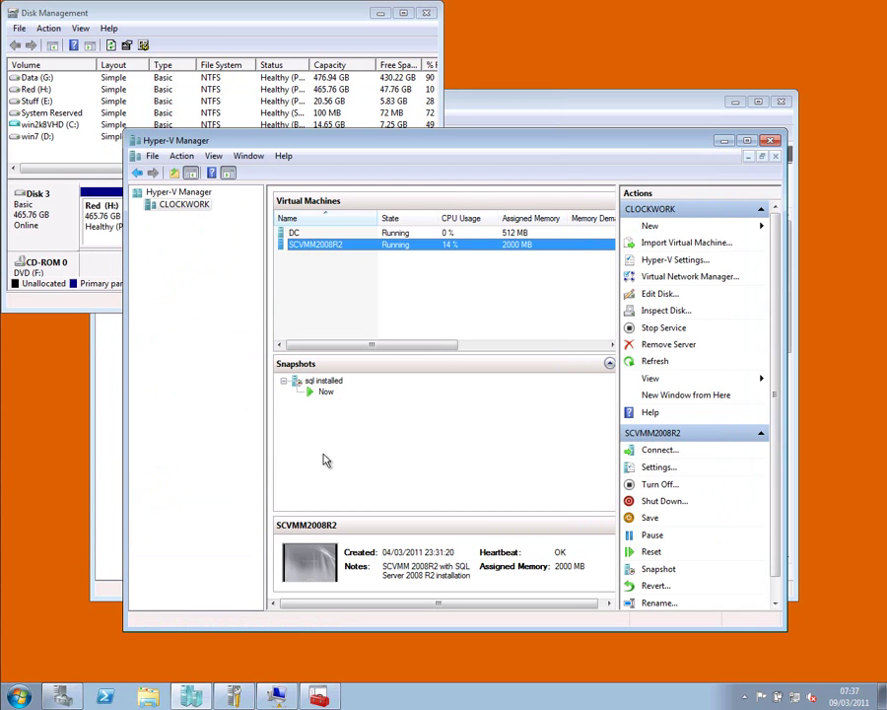
Step: Connect to the SCVMM2008R2 console and log on with the administrator password
{"action": "double_click", "coordinate": [310, 564]}
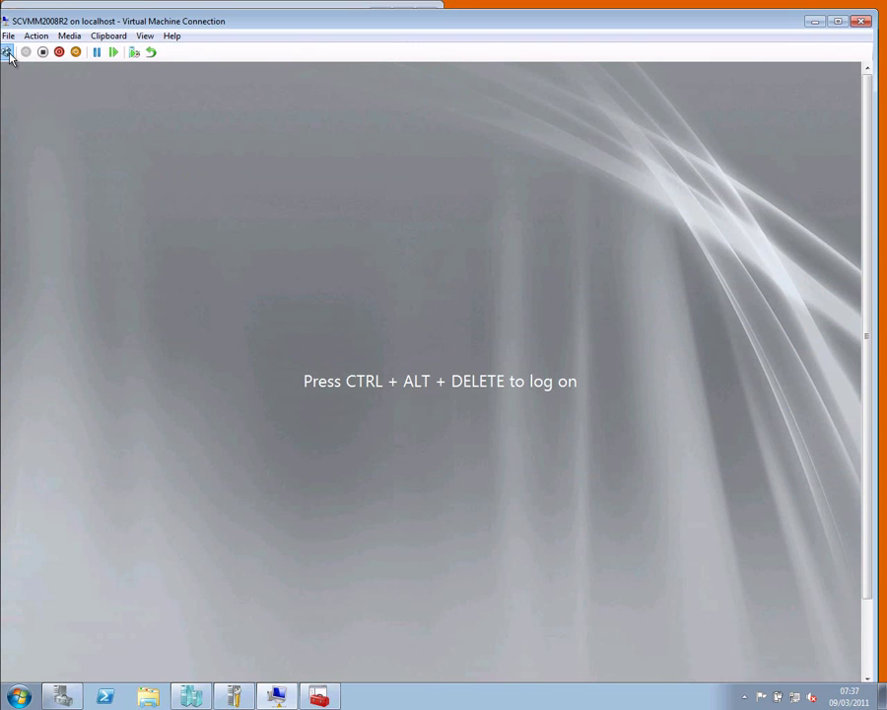
{"action": "left_click", "coordinate": [8, 52]}
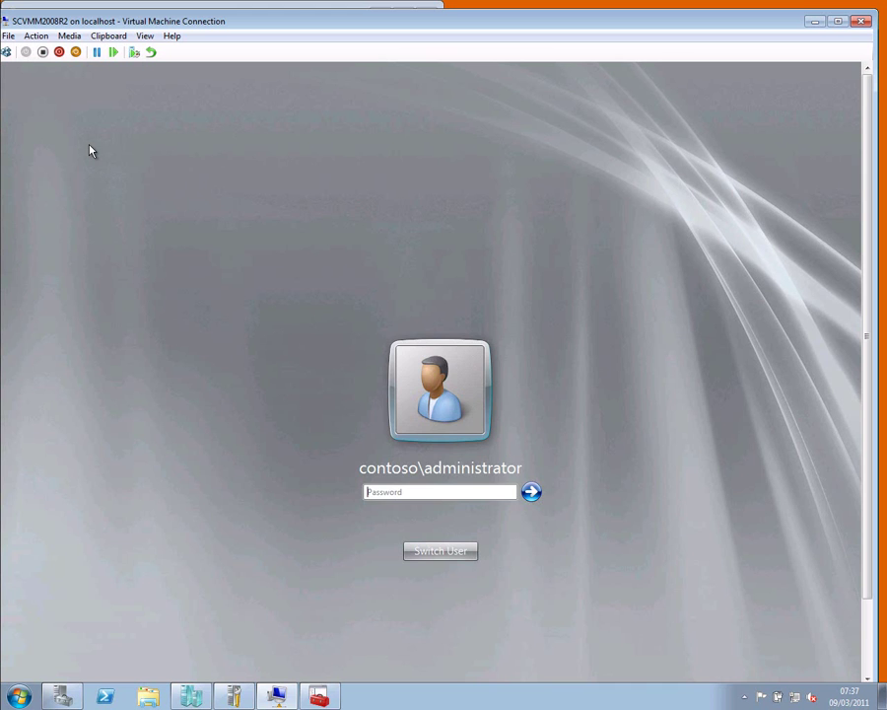
{"action": "type", "text": "P@ssw0rd"}
{"action": "key", "text": "Return"}
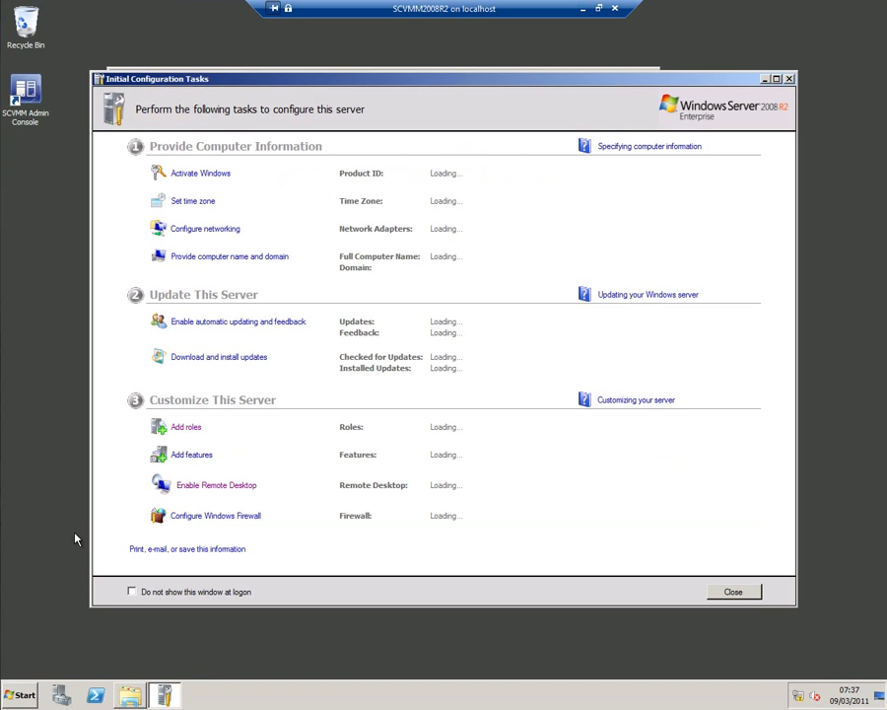
Step: Launch the SCVMM Admin Console and connect to localhost:8100
{"action": "double_click", "coordinate": [30, 95]}
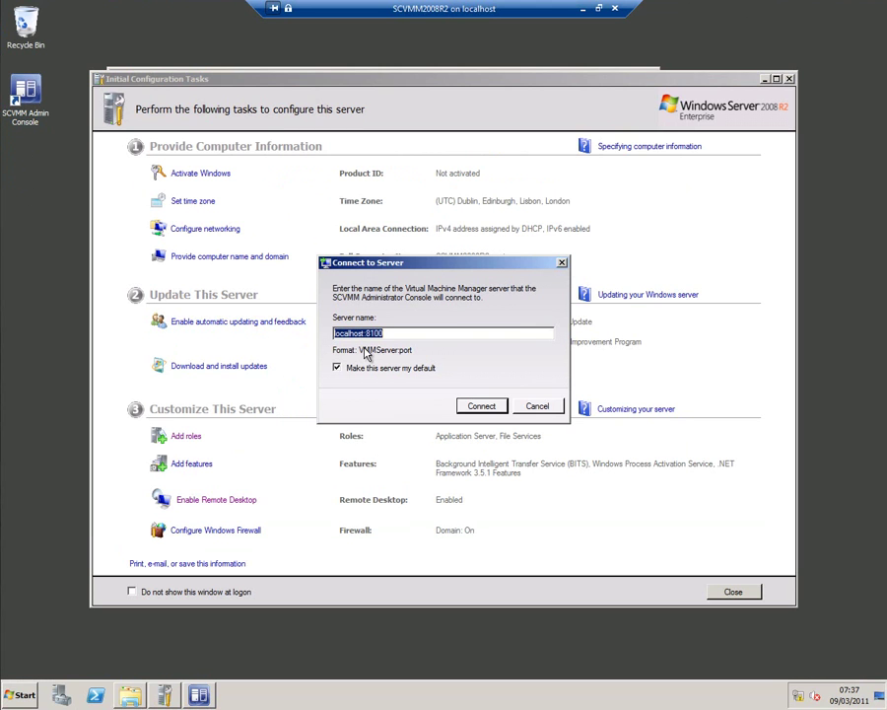
{"action": "left_click", "coordinate": [478, 408]}
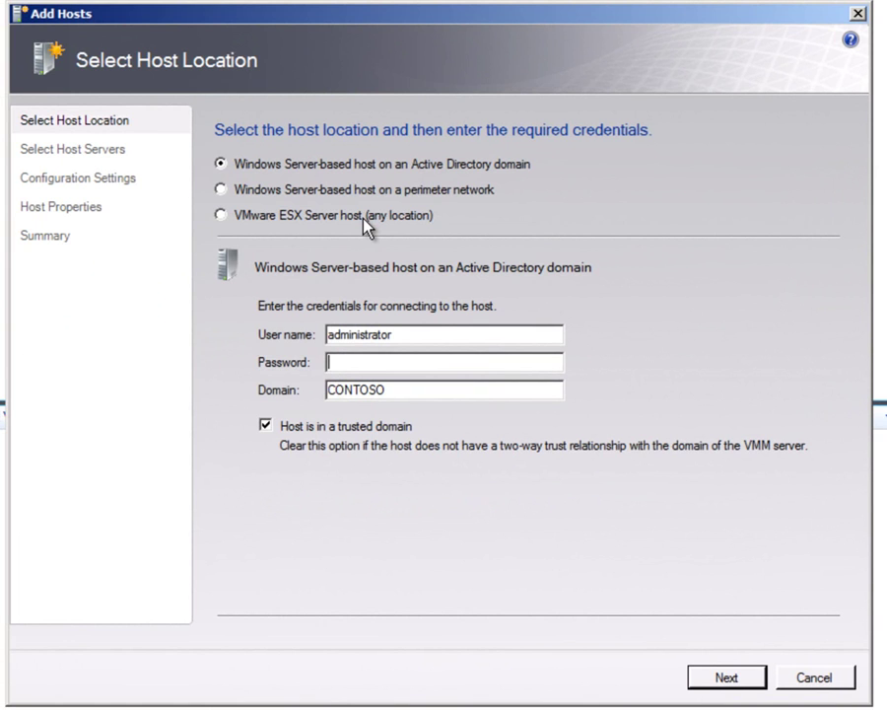
Step: Choose a perimeter network host, enter host name clockwork and its encryption key
{"action": "left_click", "coordinate": [307, 196]}
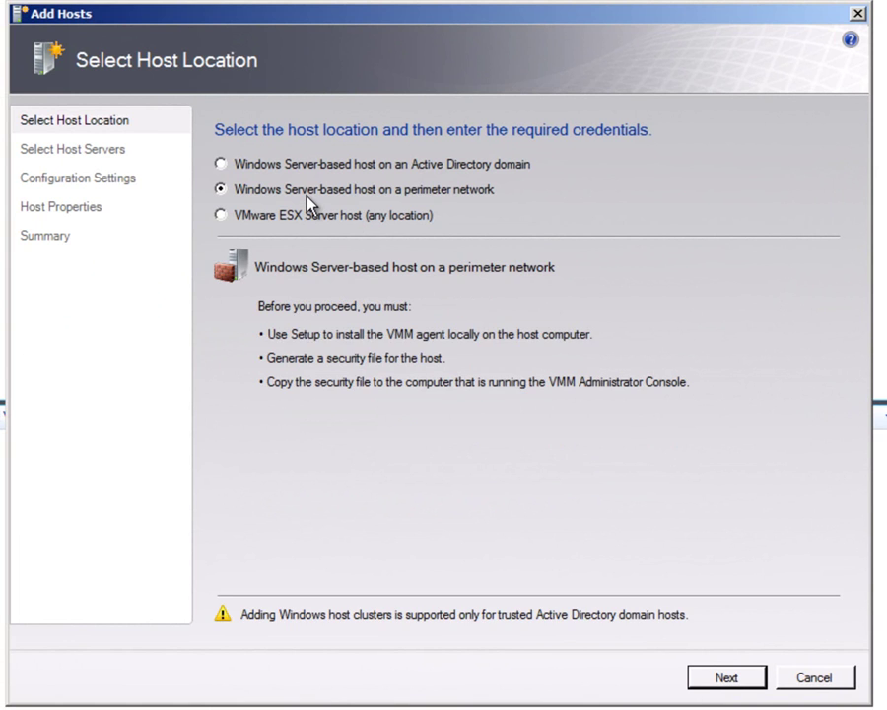
{"action": "left_click", "coordinate": [737, 675]}
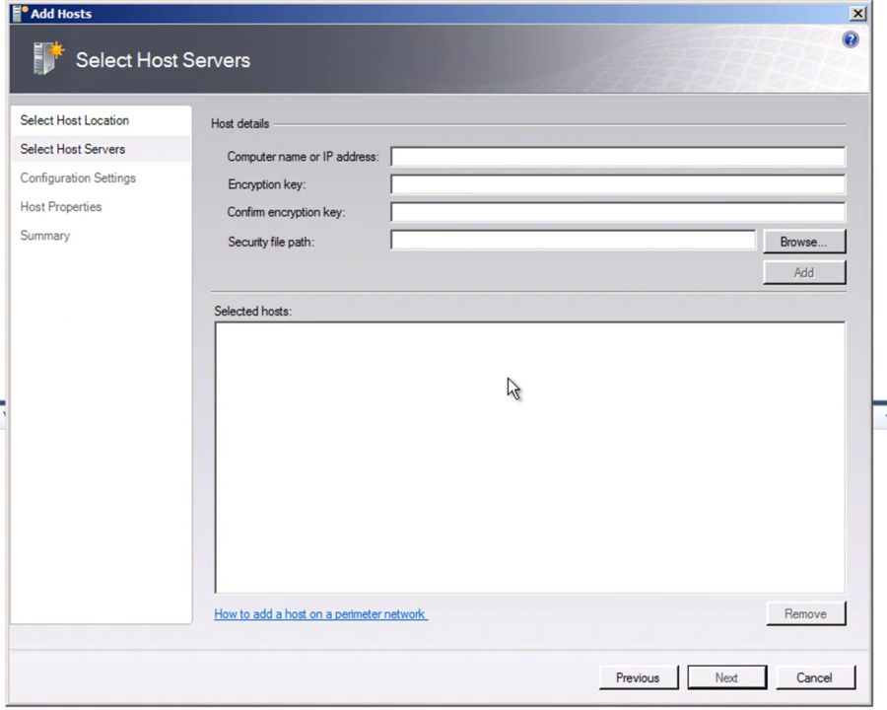
{"action": "type", "text": "clockwork"}
{"action": "left_click", "coordinate": [415, 190]}
{"action": "type", "text": "••••••••"}
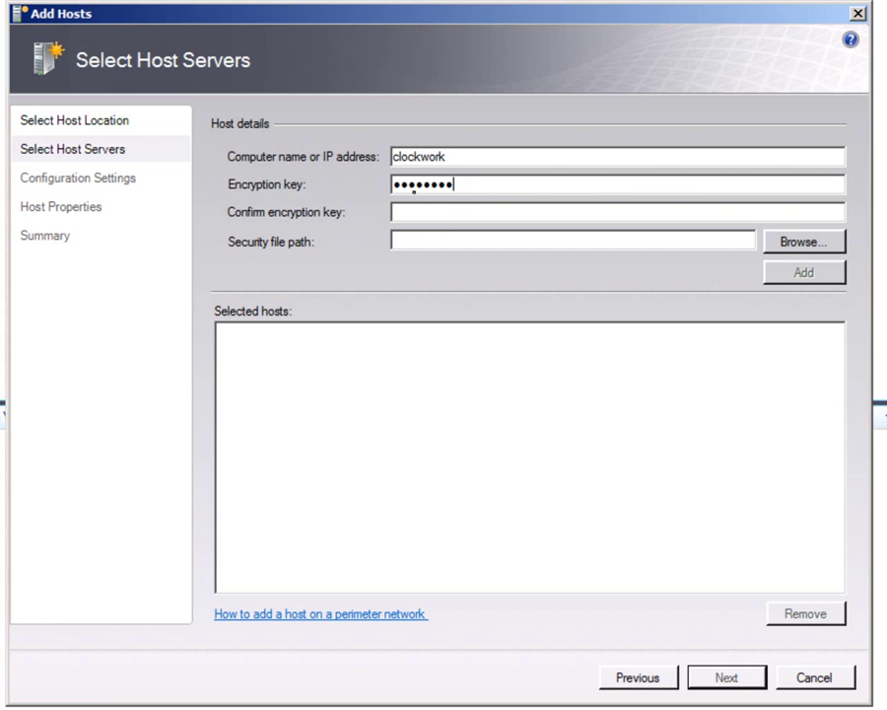
{"action": "key", "text": "Tab"}
{"action": "type", "text": "••••••••"}
Step: Set the security file to E:\SecurityFile.txt and add clockwork to Selected hosts
{"action": "left_click", "coordinate": [778, 245]}
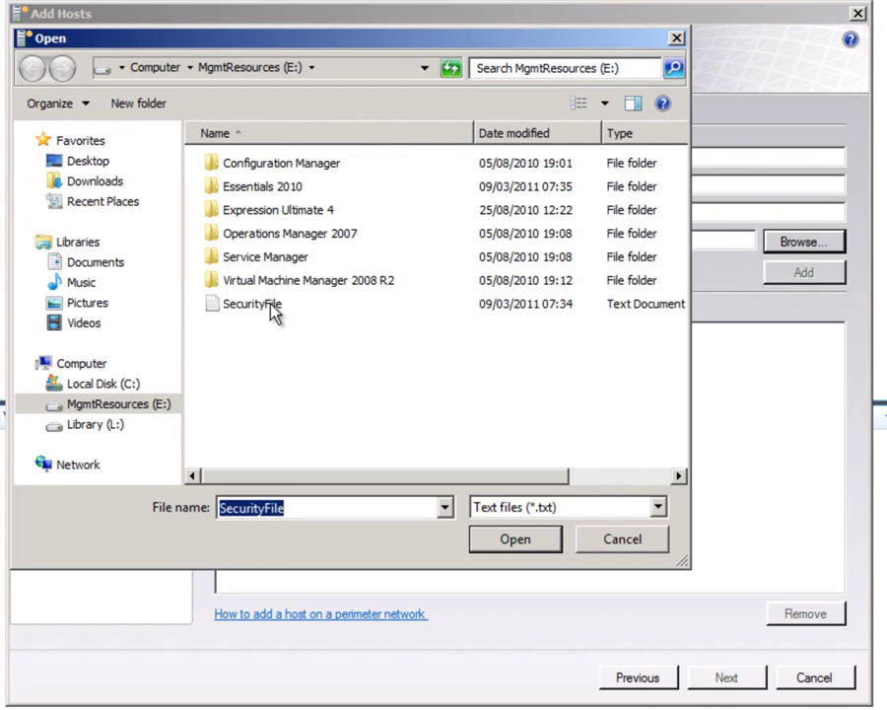
{"action": "left_click", "coordinate": [272, 307]}
{"action": "left_click", "coordinate": [515, 540]}
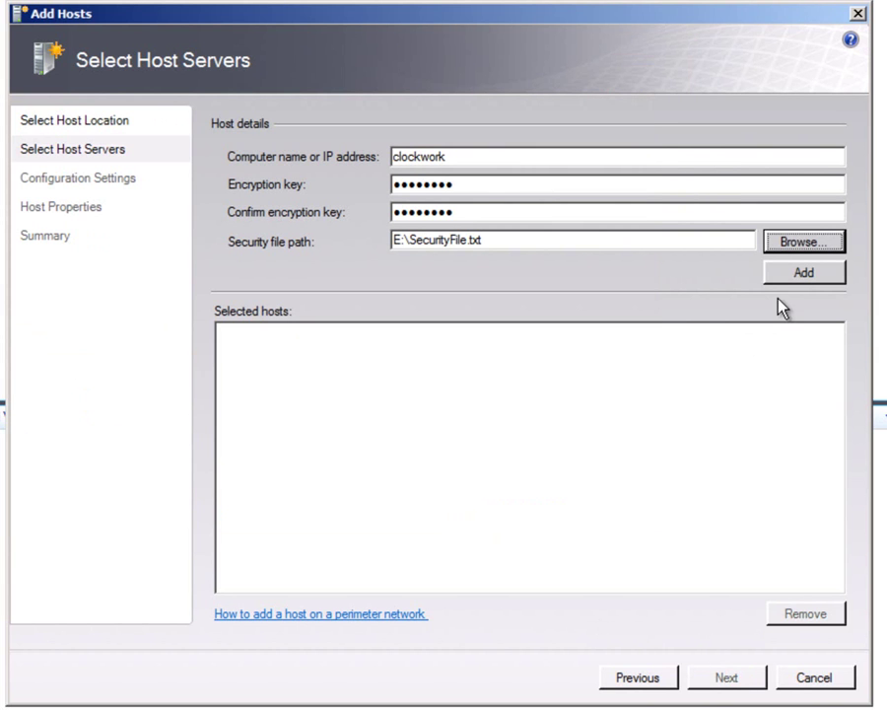
{"action": "left_click", "coordinate": [804, 279]}
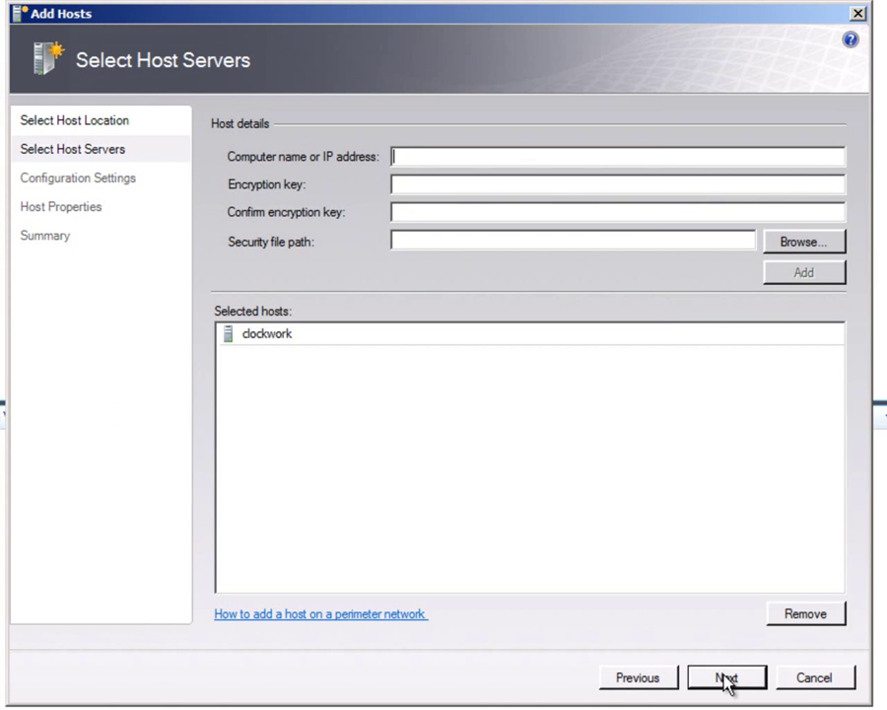
Step: Keep the All Hosts group and add g:\virtual machines as a default VM path
{"action": "left_click", "coordinate": [726, 678]}
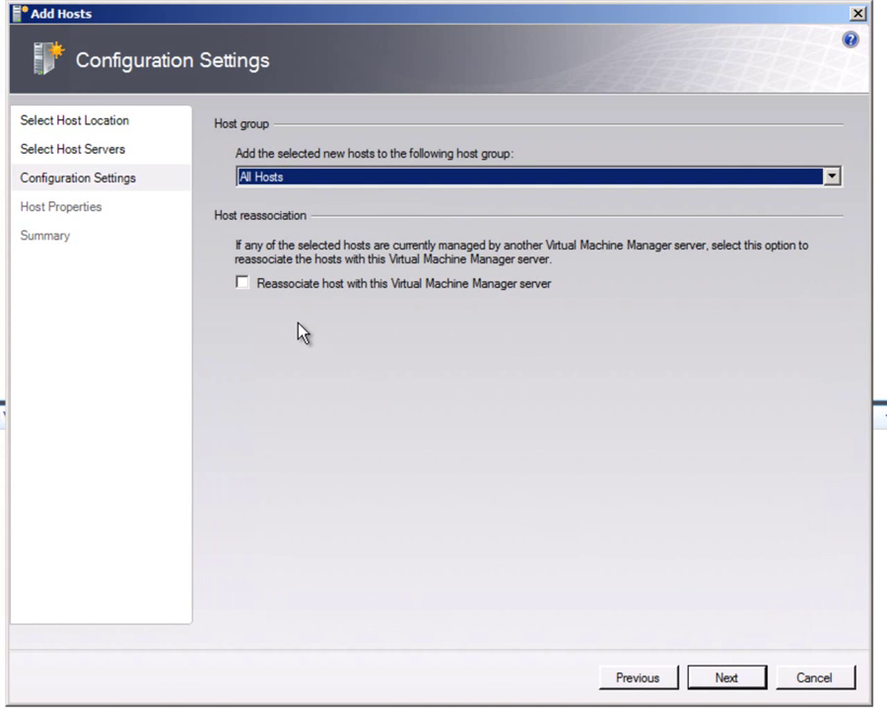
{"action": "left_click", "coordinate": [726, 678]}
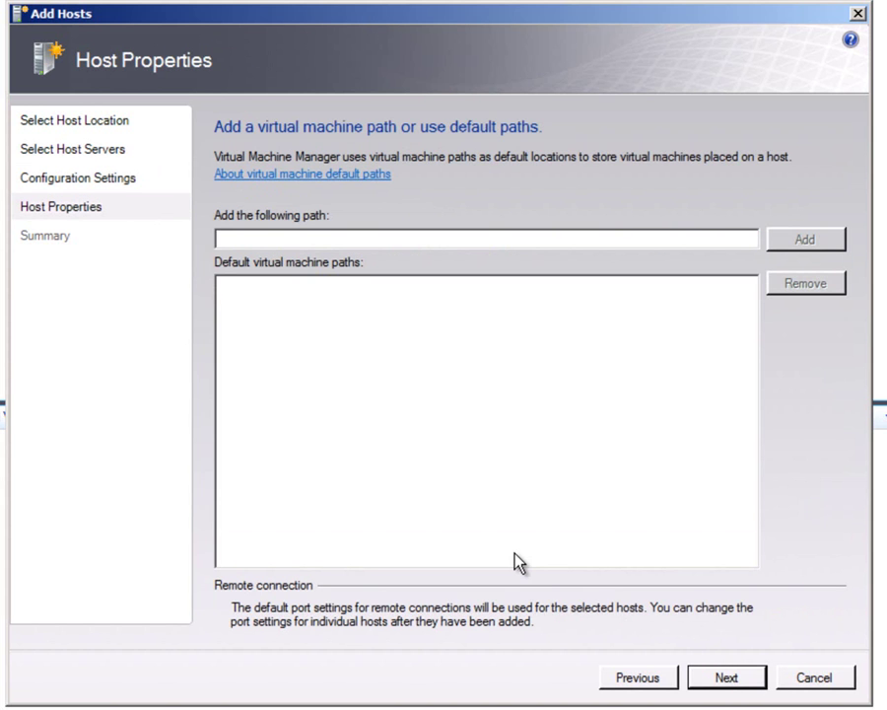
{"action": "type", "text": "g"}
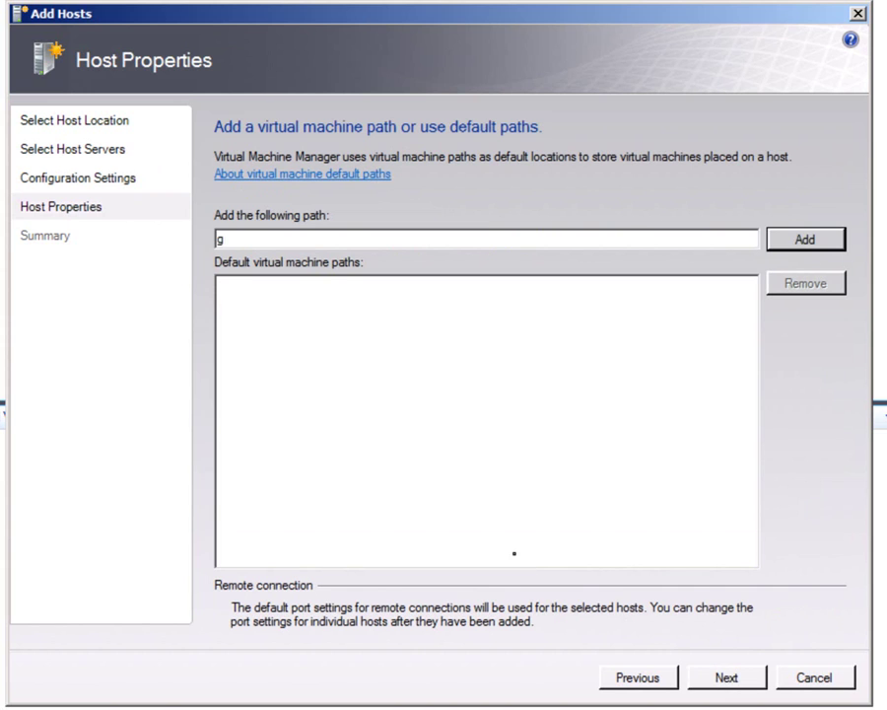
{"action": "type", "text": ":\\"}
{"action": "type", "text": "virtual machines"}
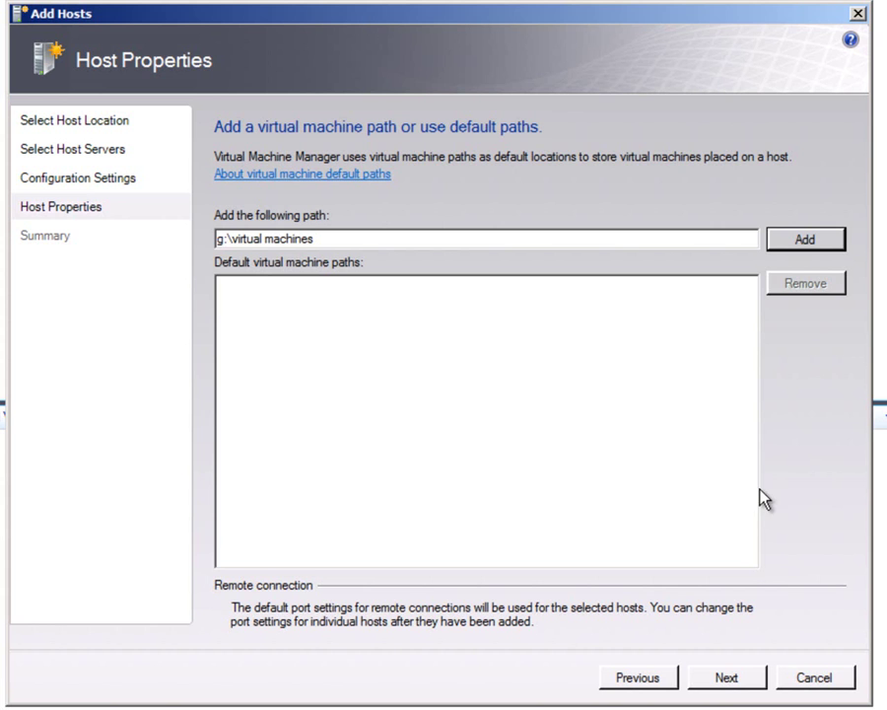
{"action": "left_click", "coordinate": [803, 240]}
Step: Review the PowerShell script on the Summary page, then add host clockwork
{"action": "left_click", "coordinate": [725, 678]}
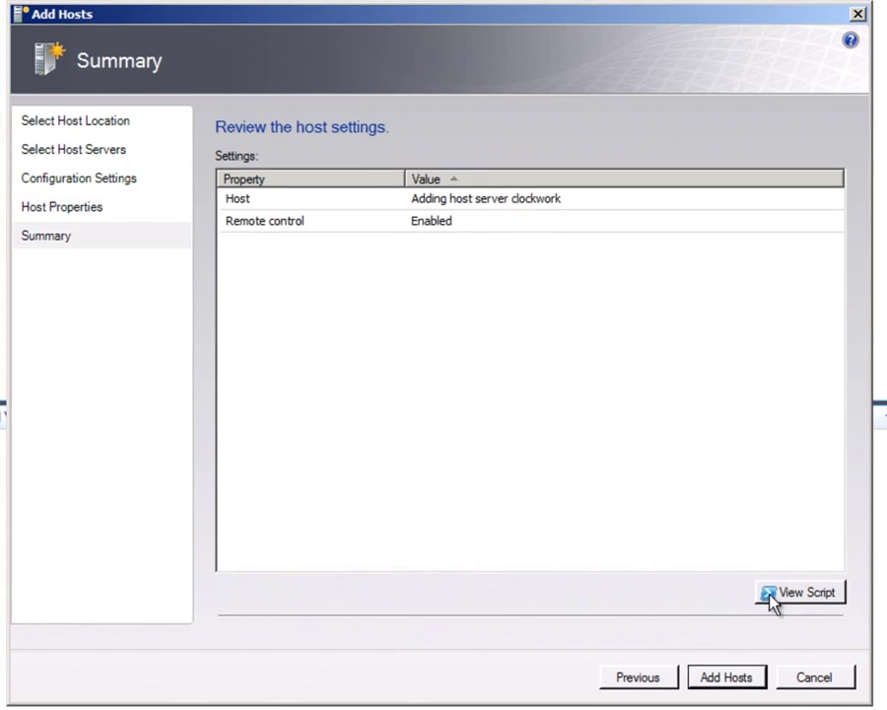
{"action": "left_click", "coordinate": [773, 595]}
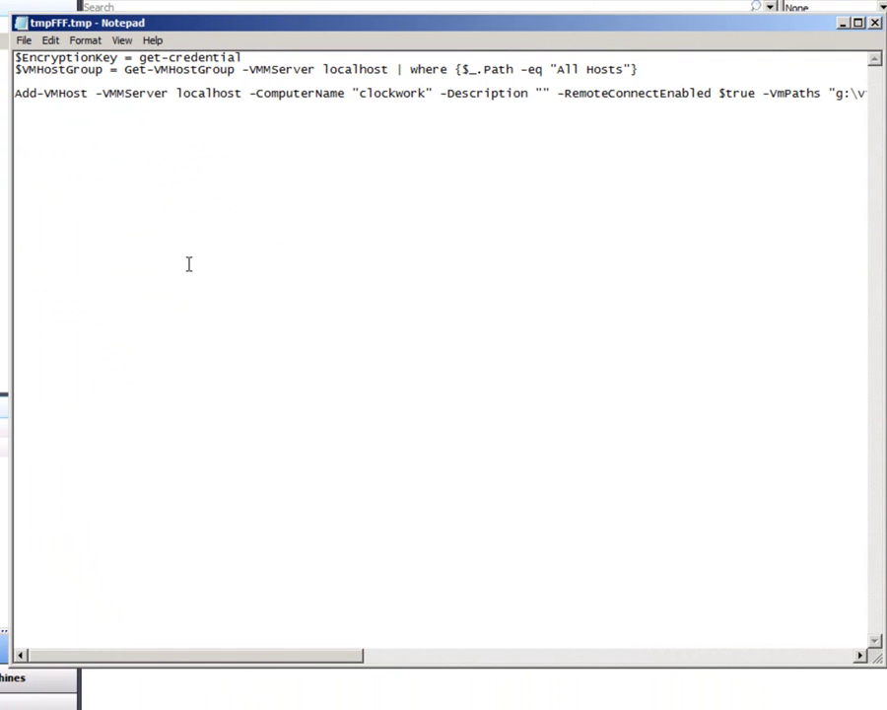
{"action": "left_click", "coordinate": [843, 23]}
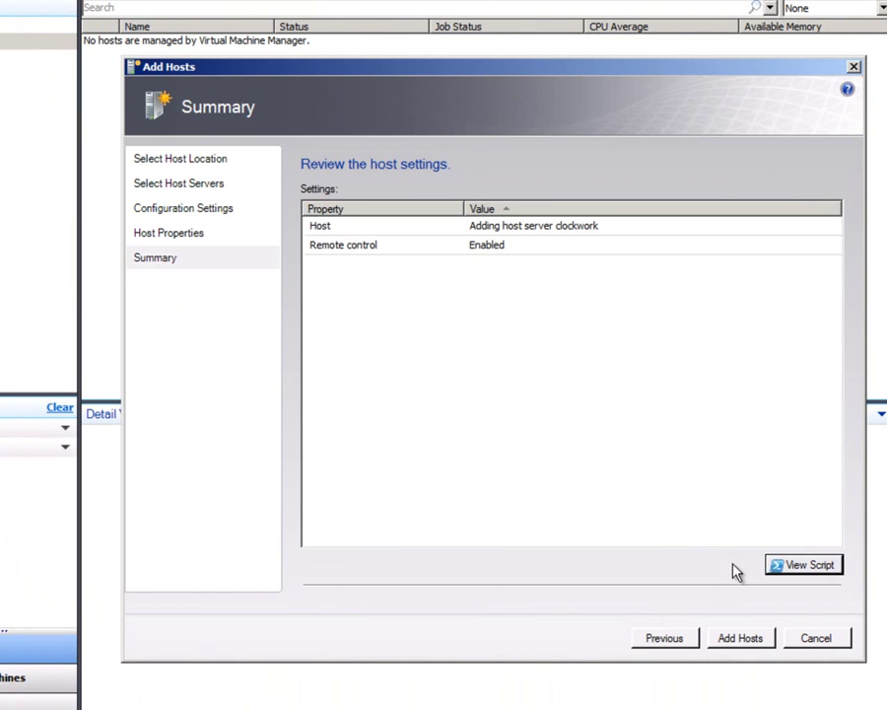
{"action": "left_click", "coordinate": [749, 647]}
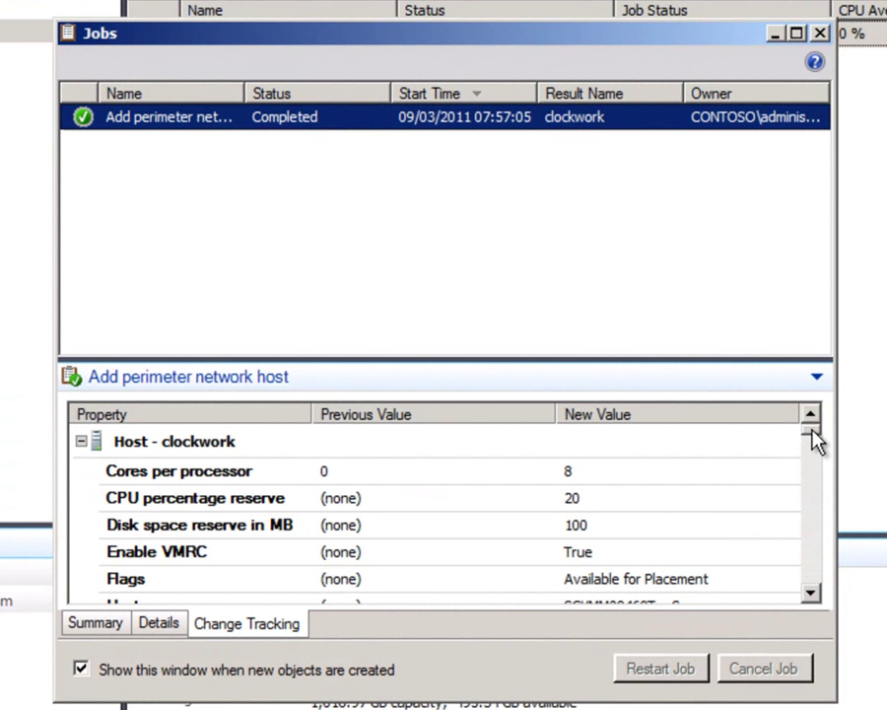
Step: Check the job's Summary and Details, then close Jobs to show clockwork at OK with 15.93 GB memory
{"action": "scroll", "coordinate": [623, 542], "scroll_direction": "down", "scroll_amount": 3}
{"action": "left_click", "coordinate": [99, 625]}
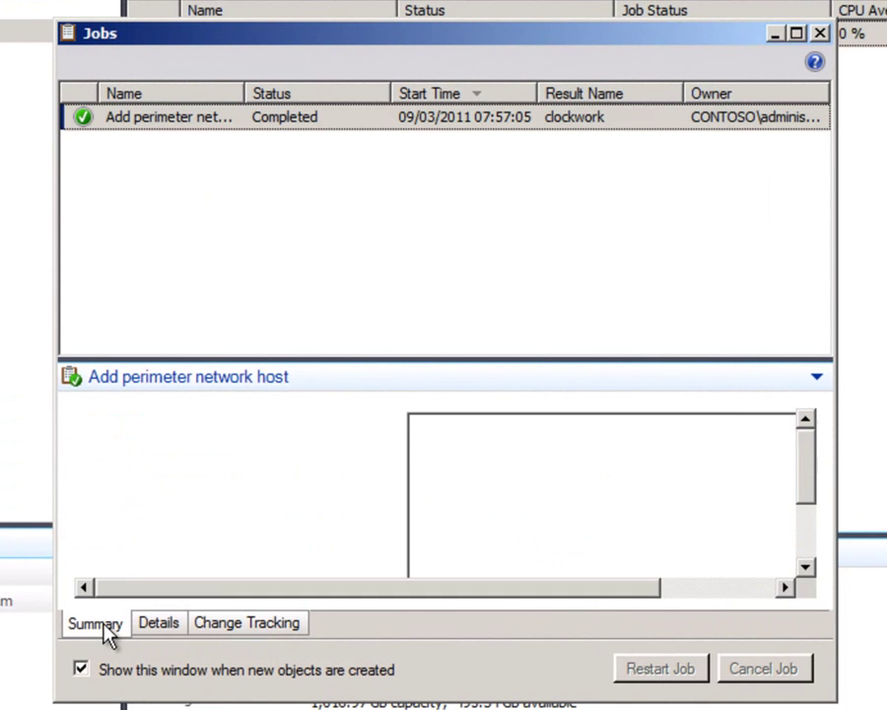
{"action": "left_click", "coordinate": [158, 624]}
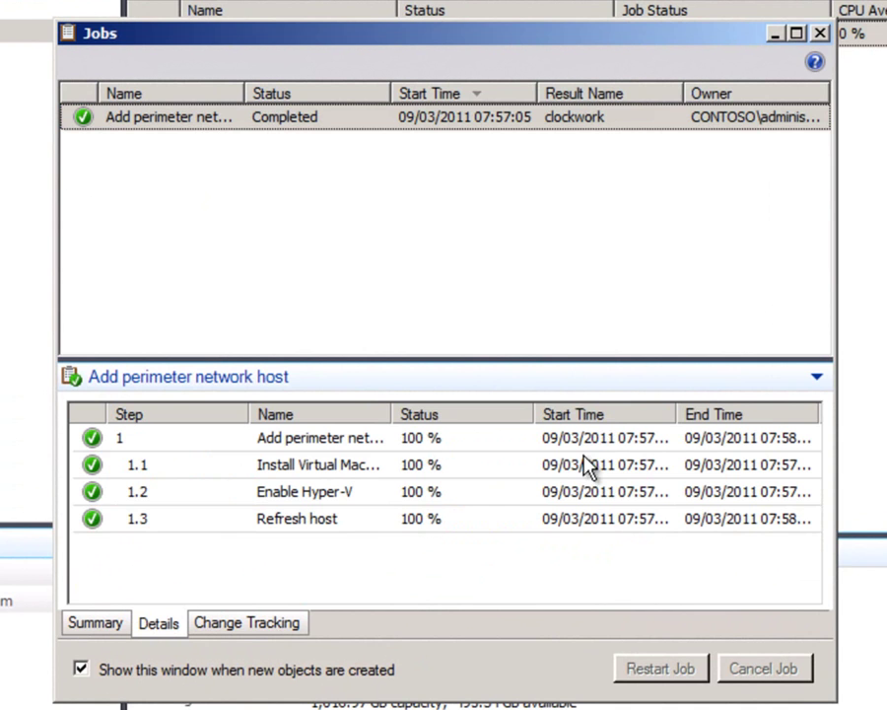
{"action": "left_click", "coordinate": [820, 35]}
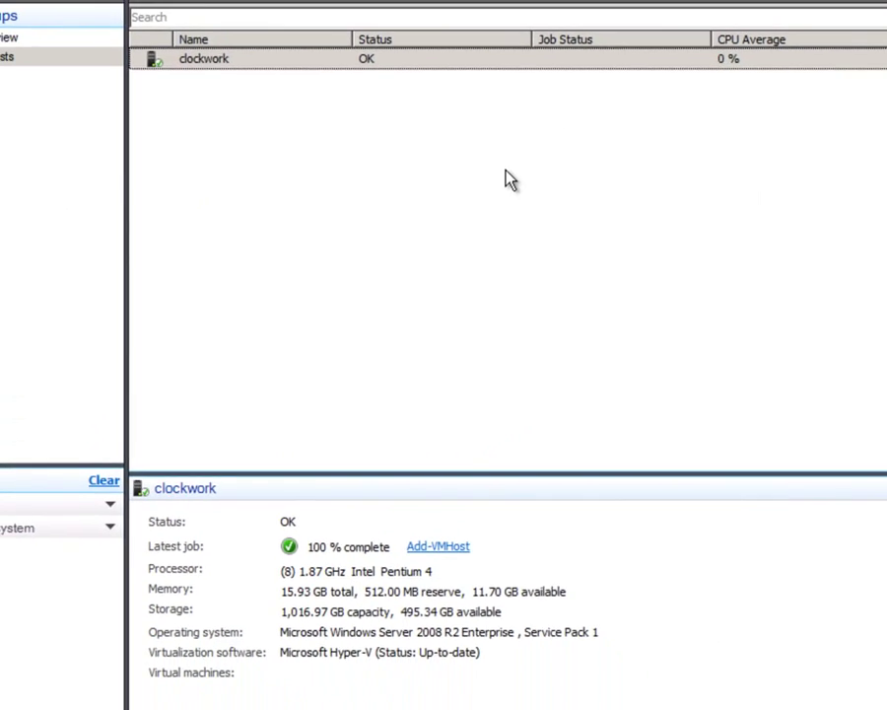